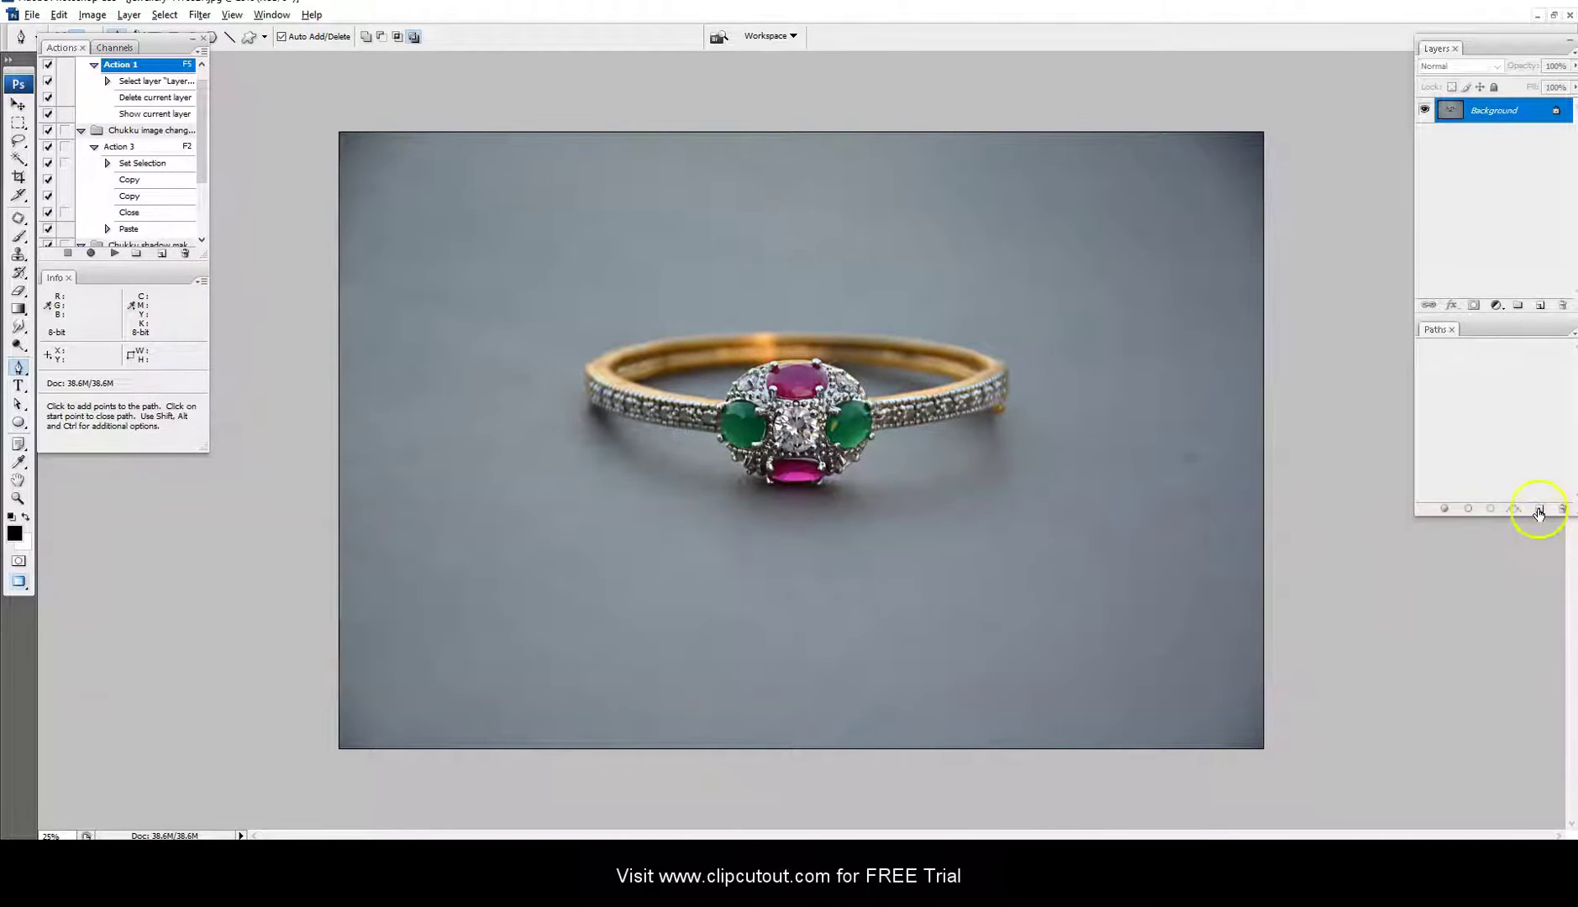
- Create a new empty path and zoom in on the ring's jewelled setting
left_click(1538, 514)
left_click_drag(669, 334, 1022, 563)
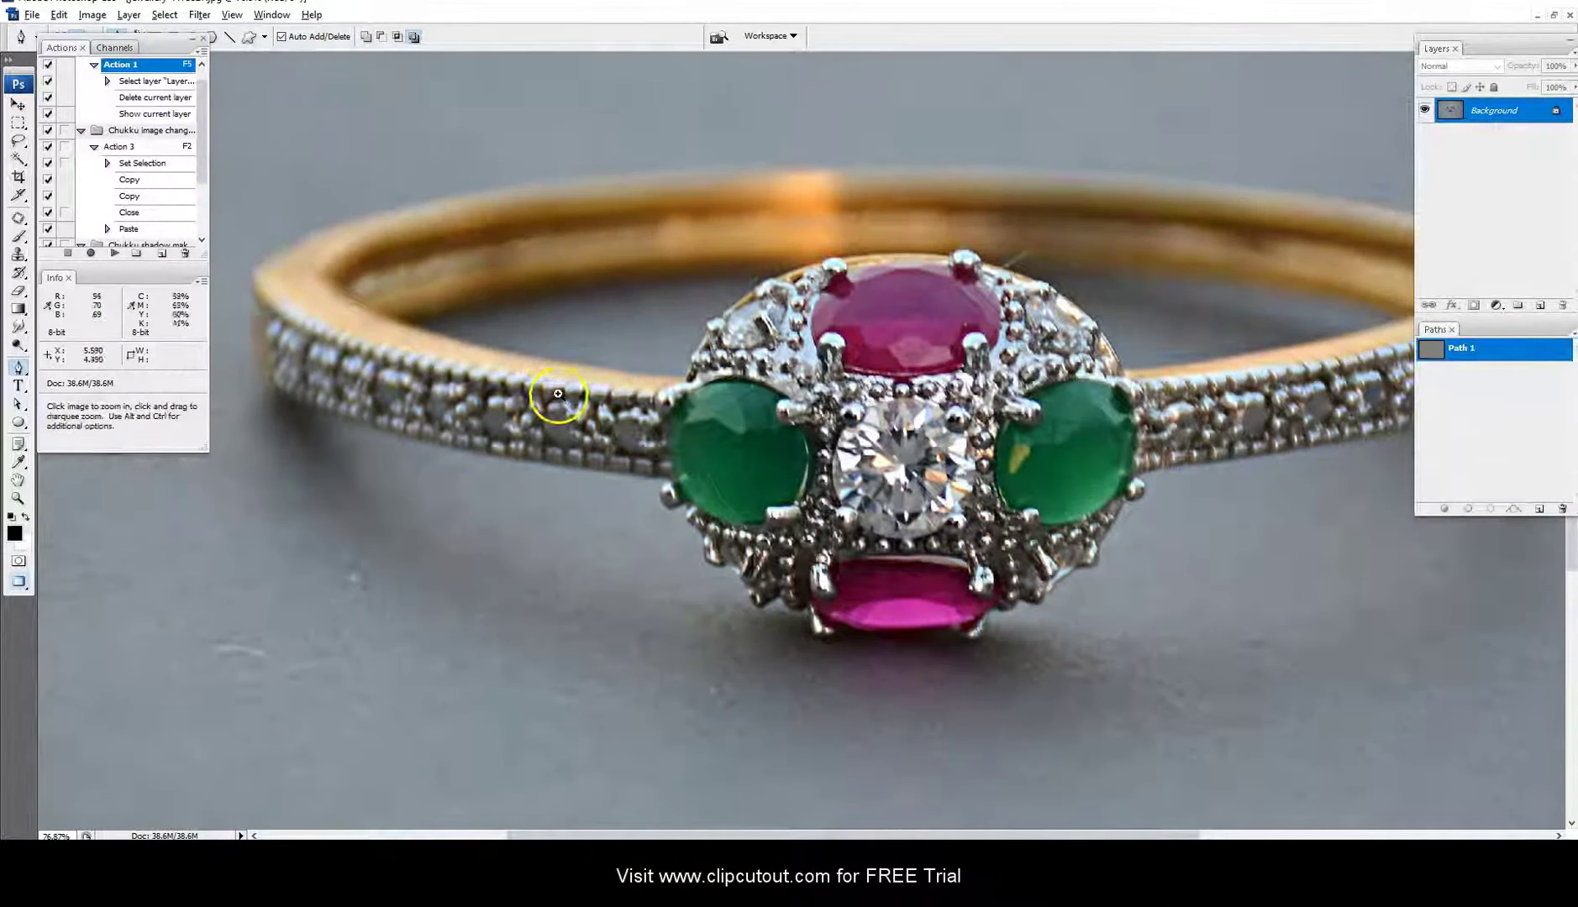
left_click(558, 394)
left_click(778, 553)
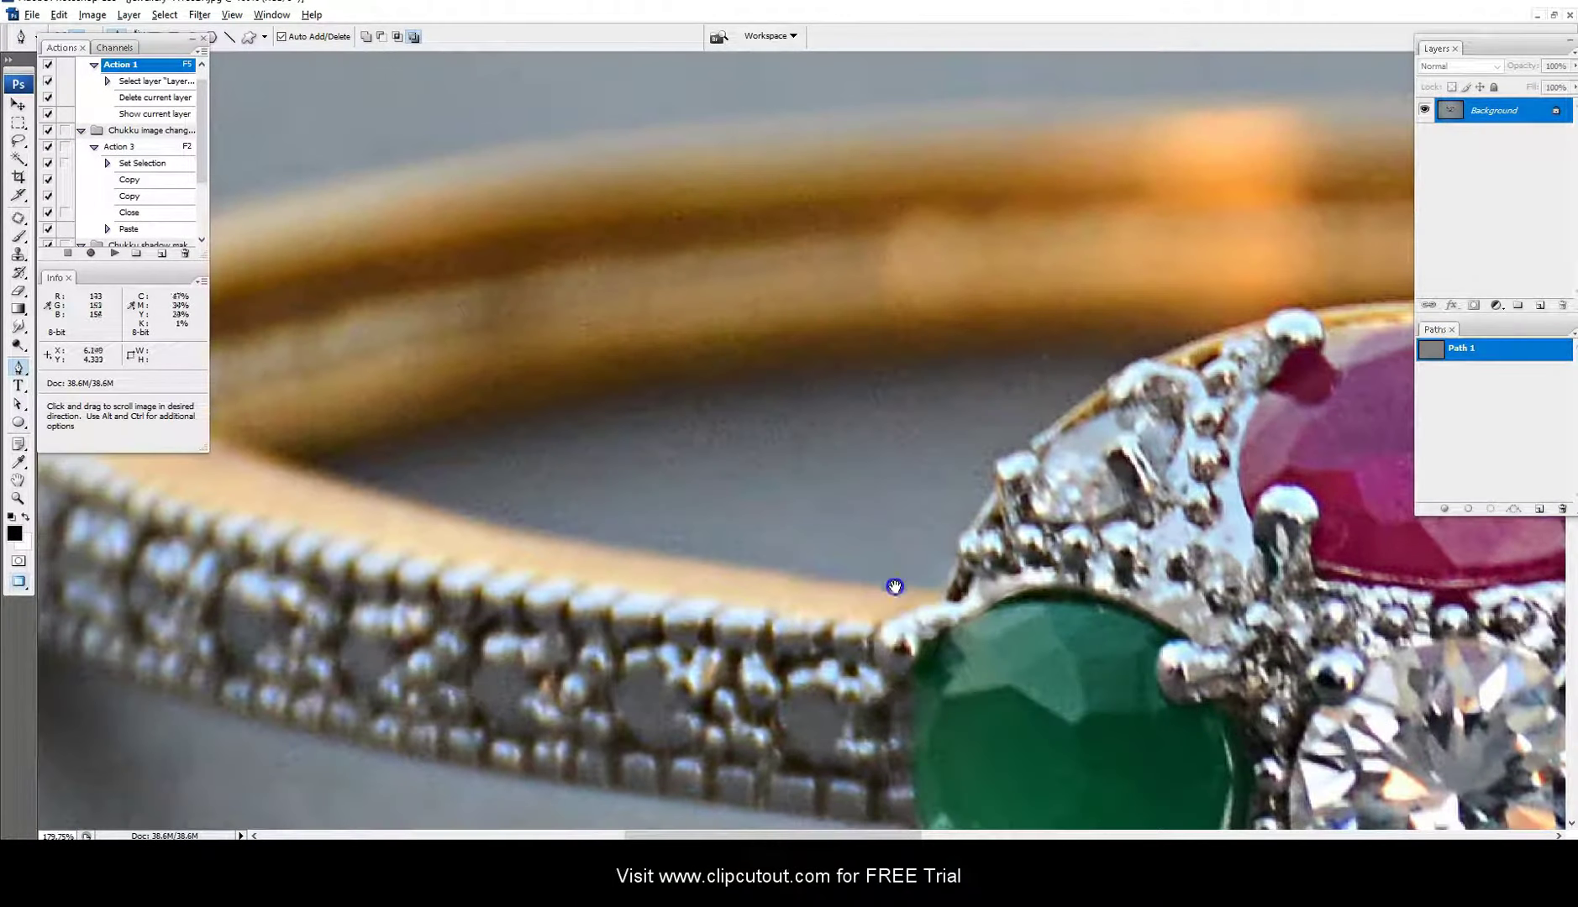
left_click(933, 598, "ctrl")
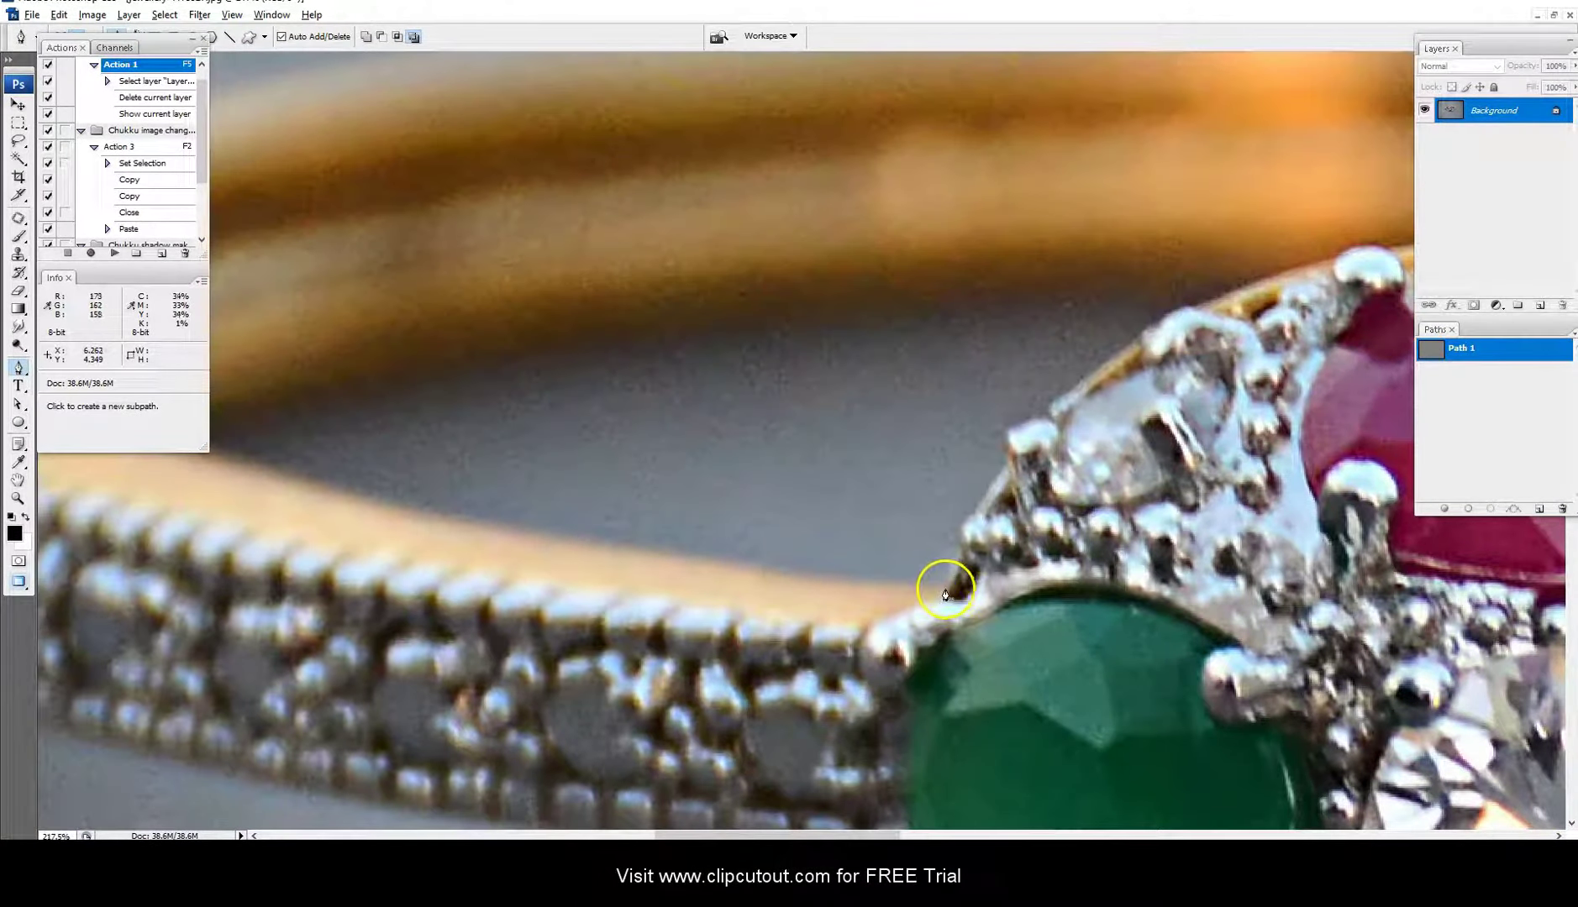
- Pen-trace anchors from the band-setting junction up the setting's left edge toward the red stone
left_click(945, 594, "ctrl")
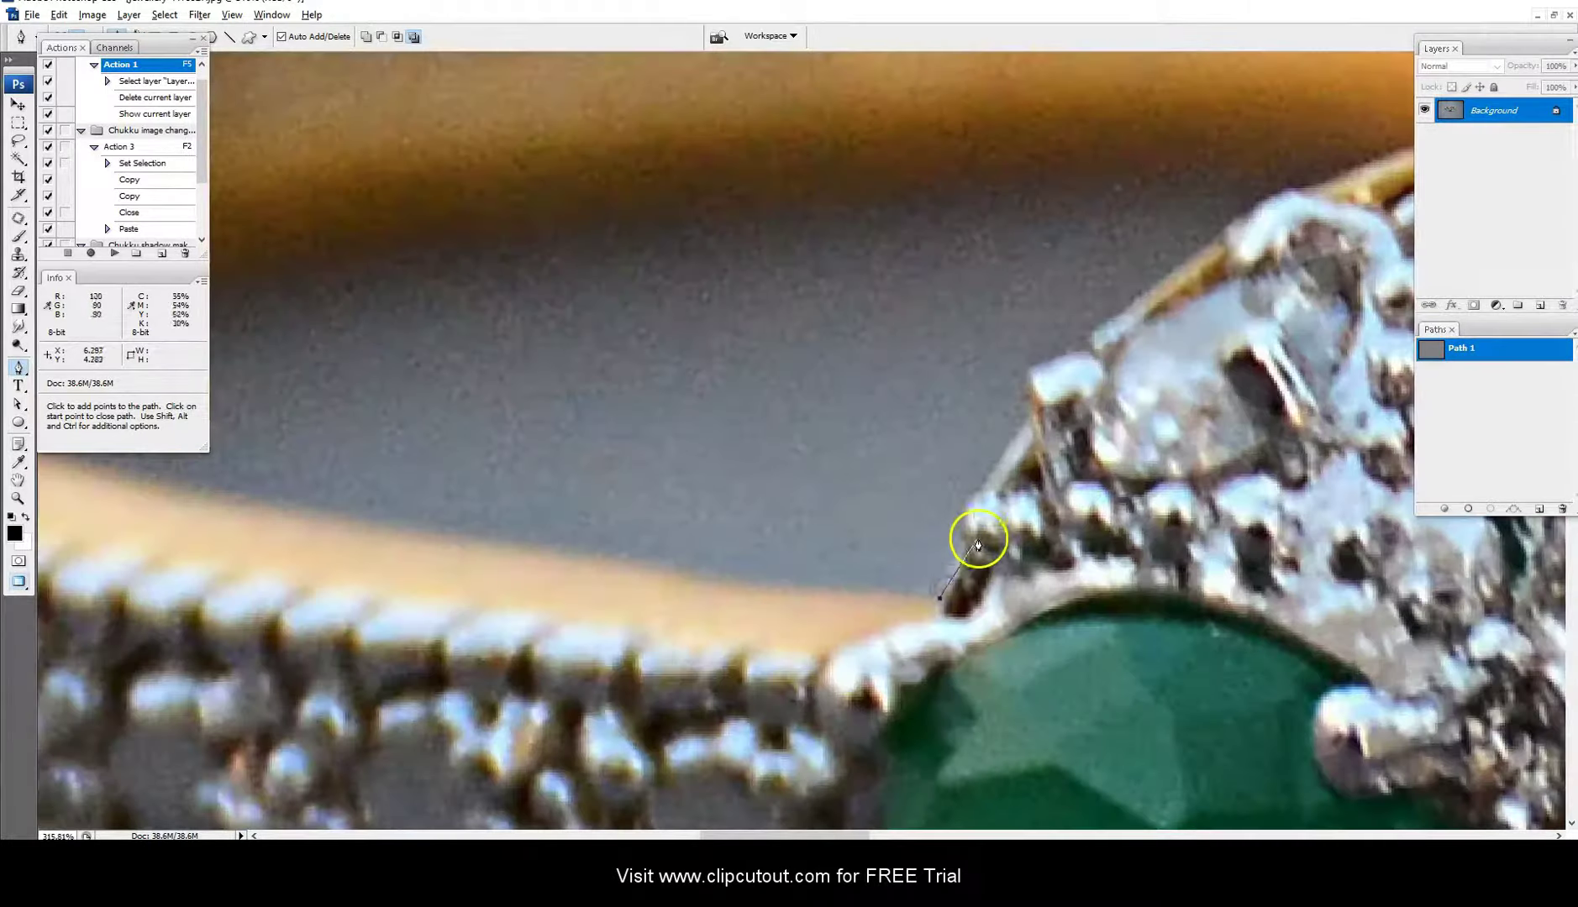
left_click(962, 542)
left_click(984, 494)
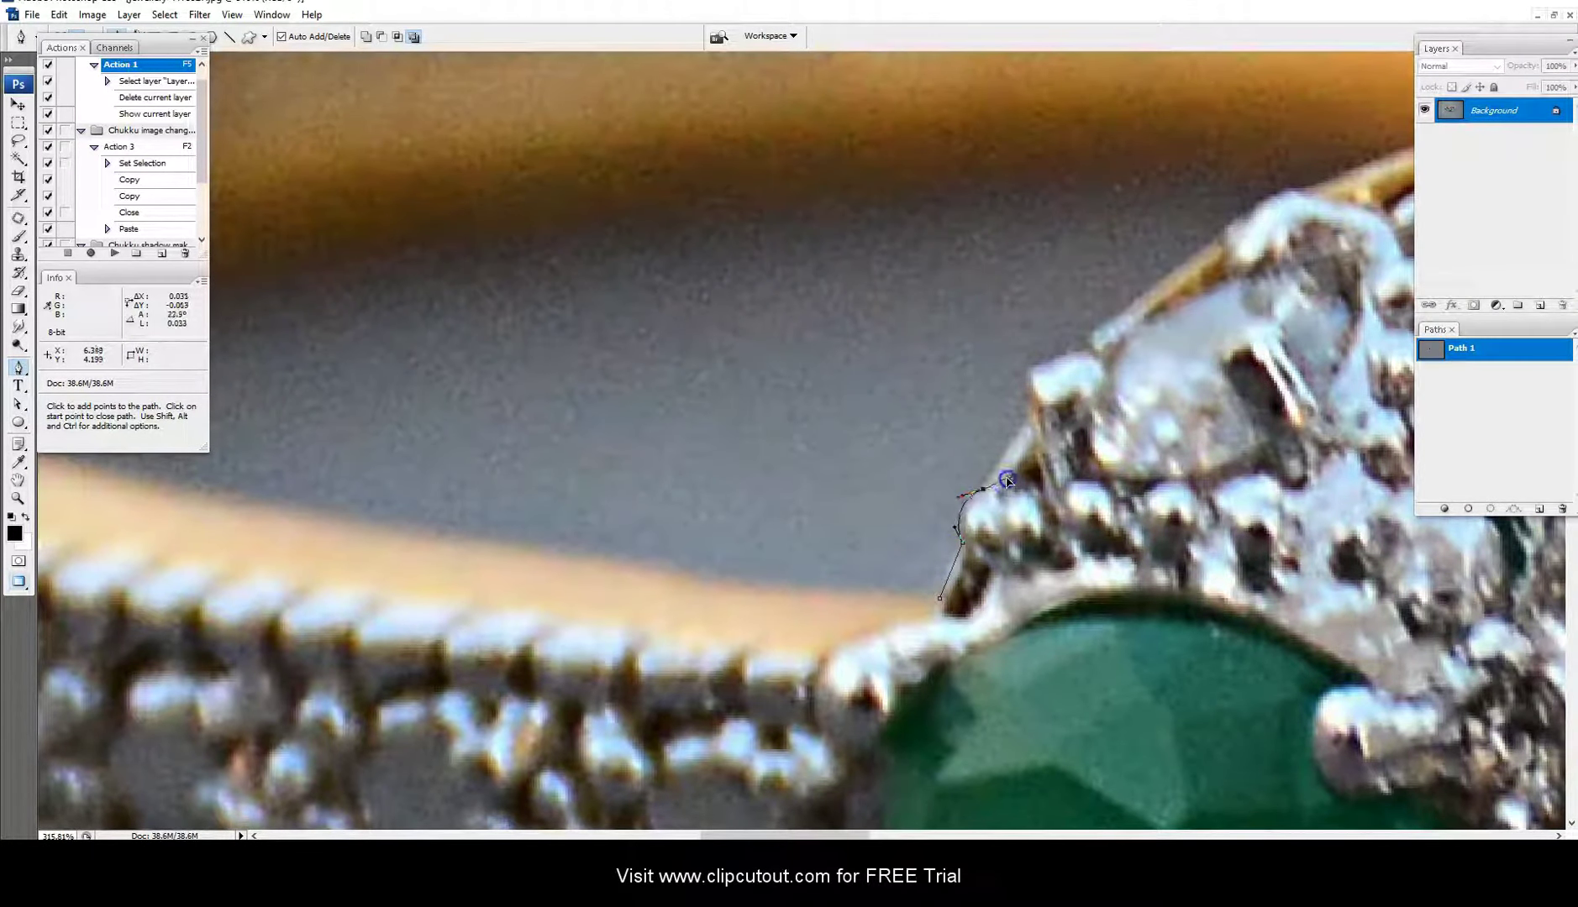
mouse_move(1003, 460)
left_mouse_down()
mouse_move(971, 528)
mouse_move(992, 447)
mouse_move(816, 617)
mouse_move(878, 590)
left_mouse_up()
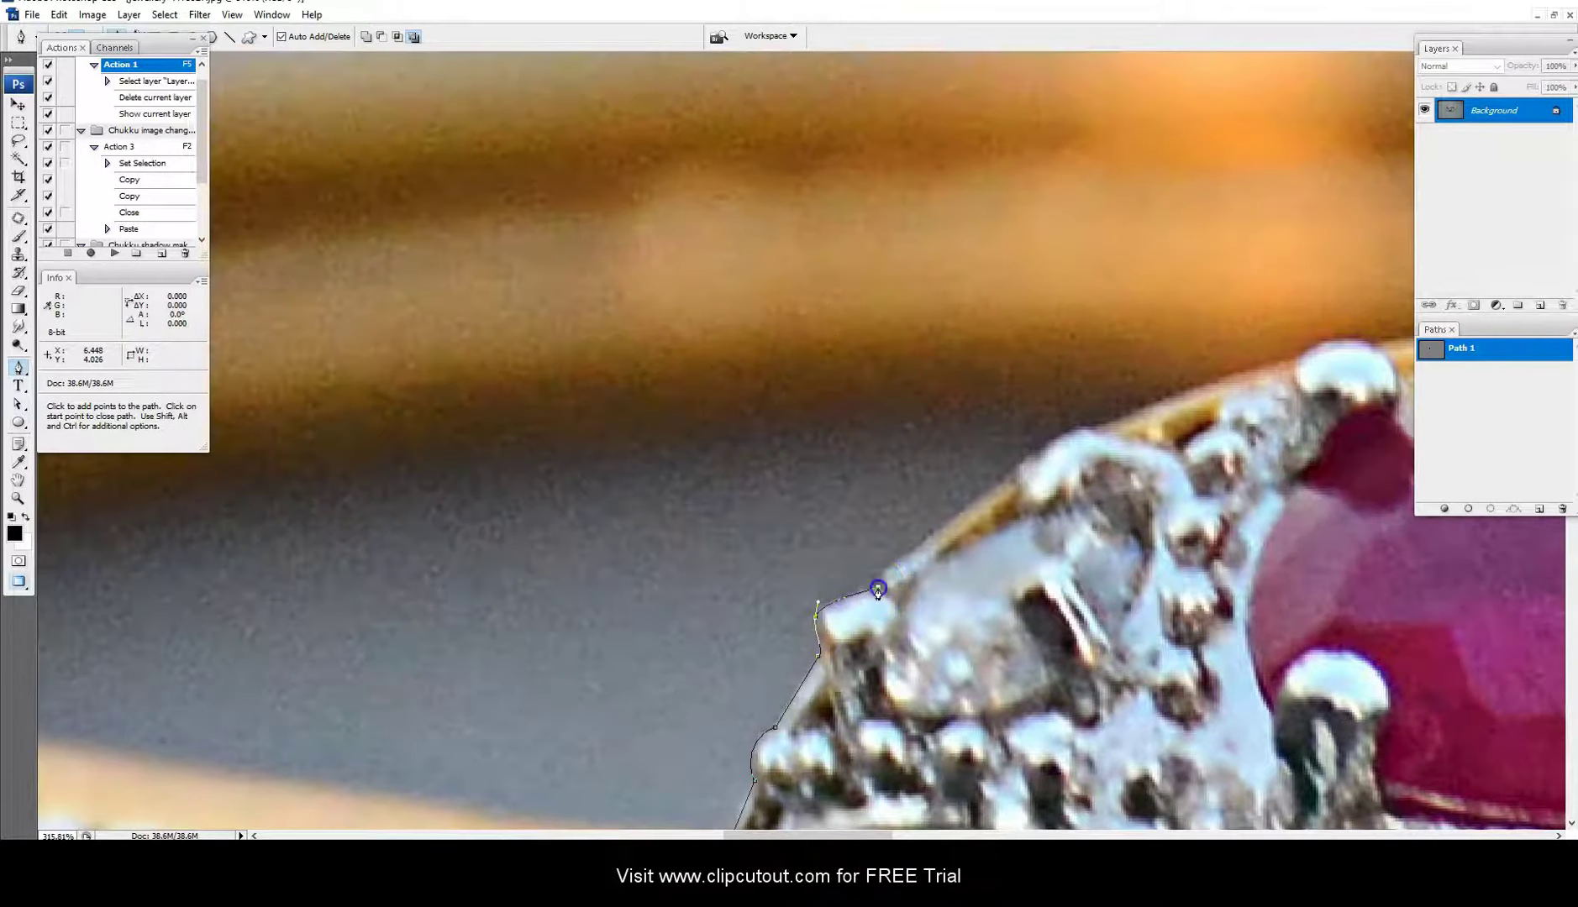
left_click(919, 548)
left_click(978, 505)
left_click_drag(978, 505, 933, 531)
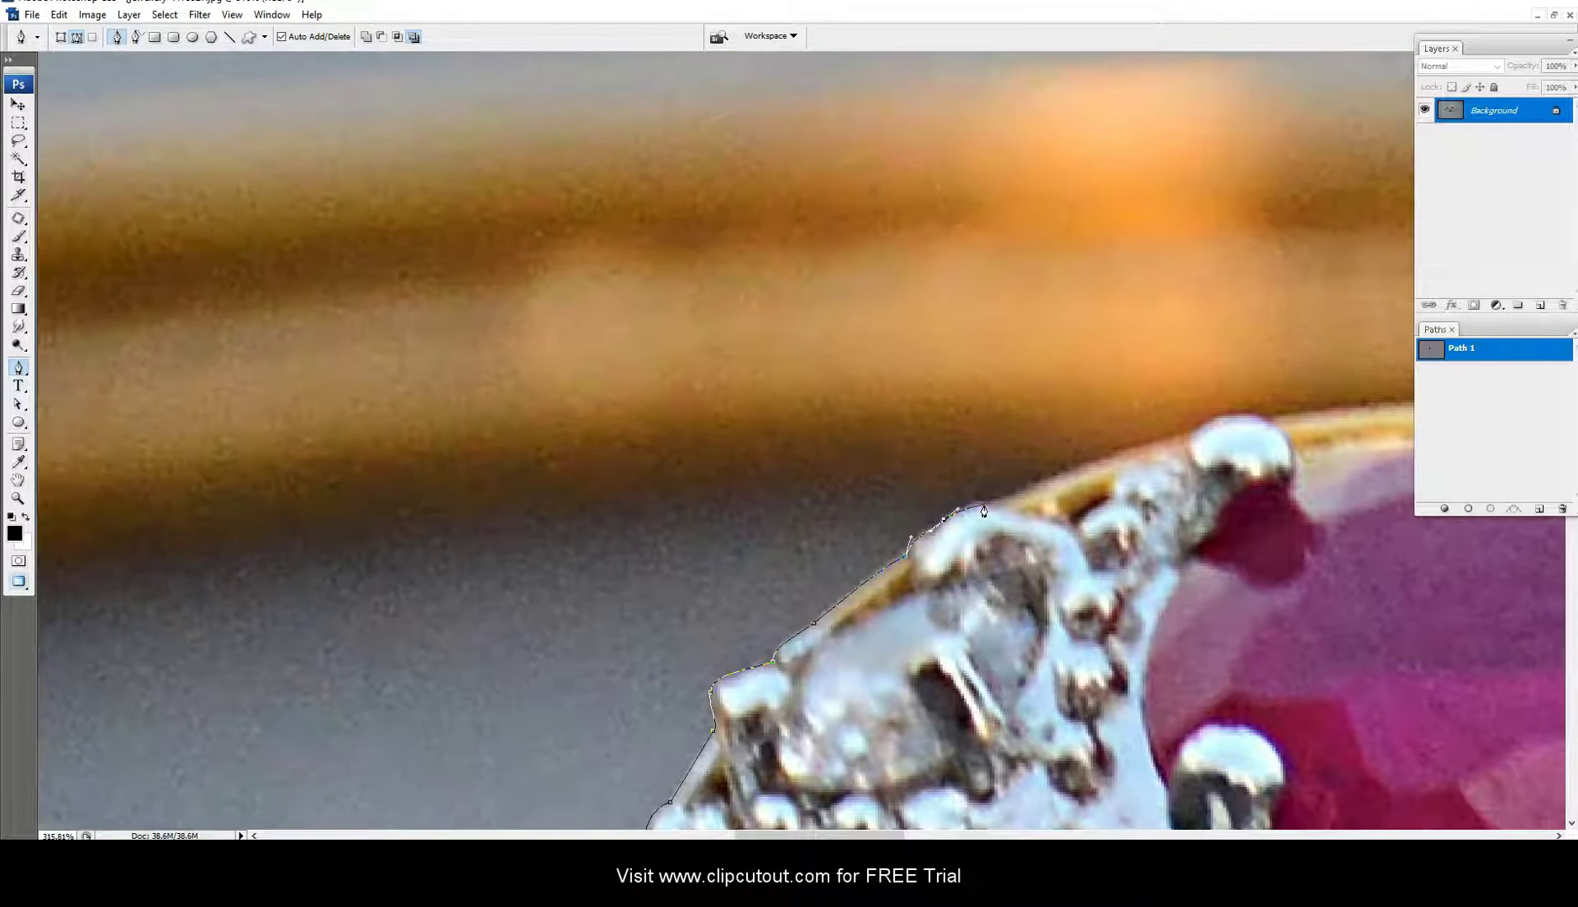
- Curve the path across the left inner gap to the band, then redirect it along the band's edge
scroll(991, 520, "down", 1)
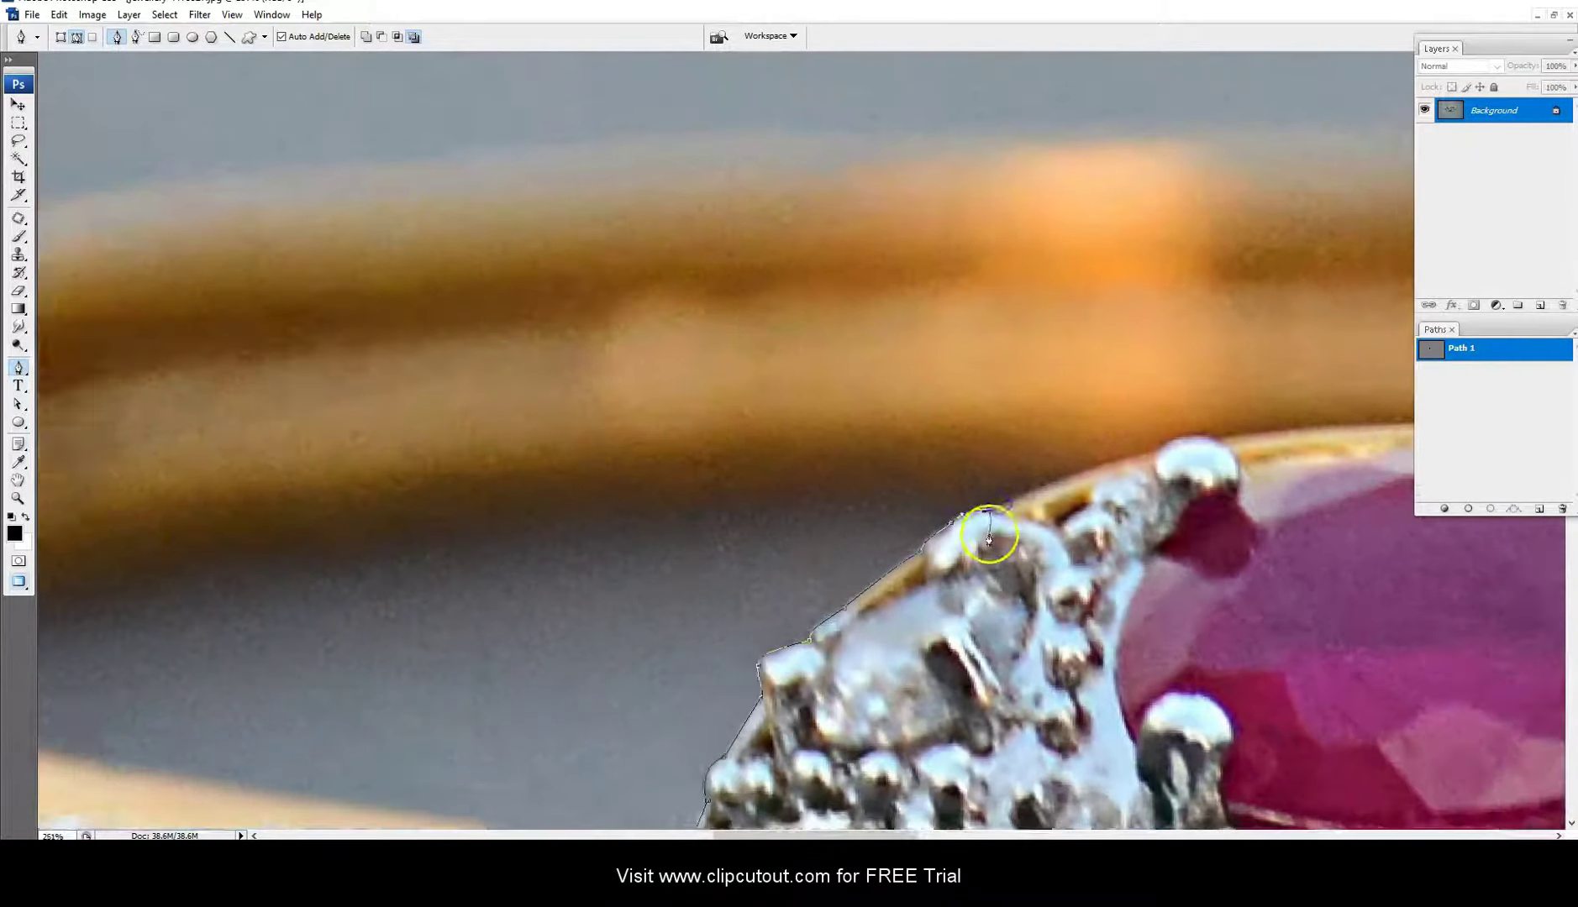
scroll(1050, 482, "down", 1)
scroll(1031, 488, "down", 1)
scroll(1017, 492, "down", 1)
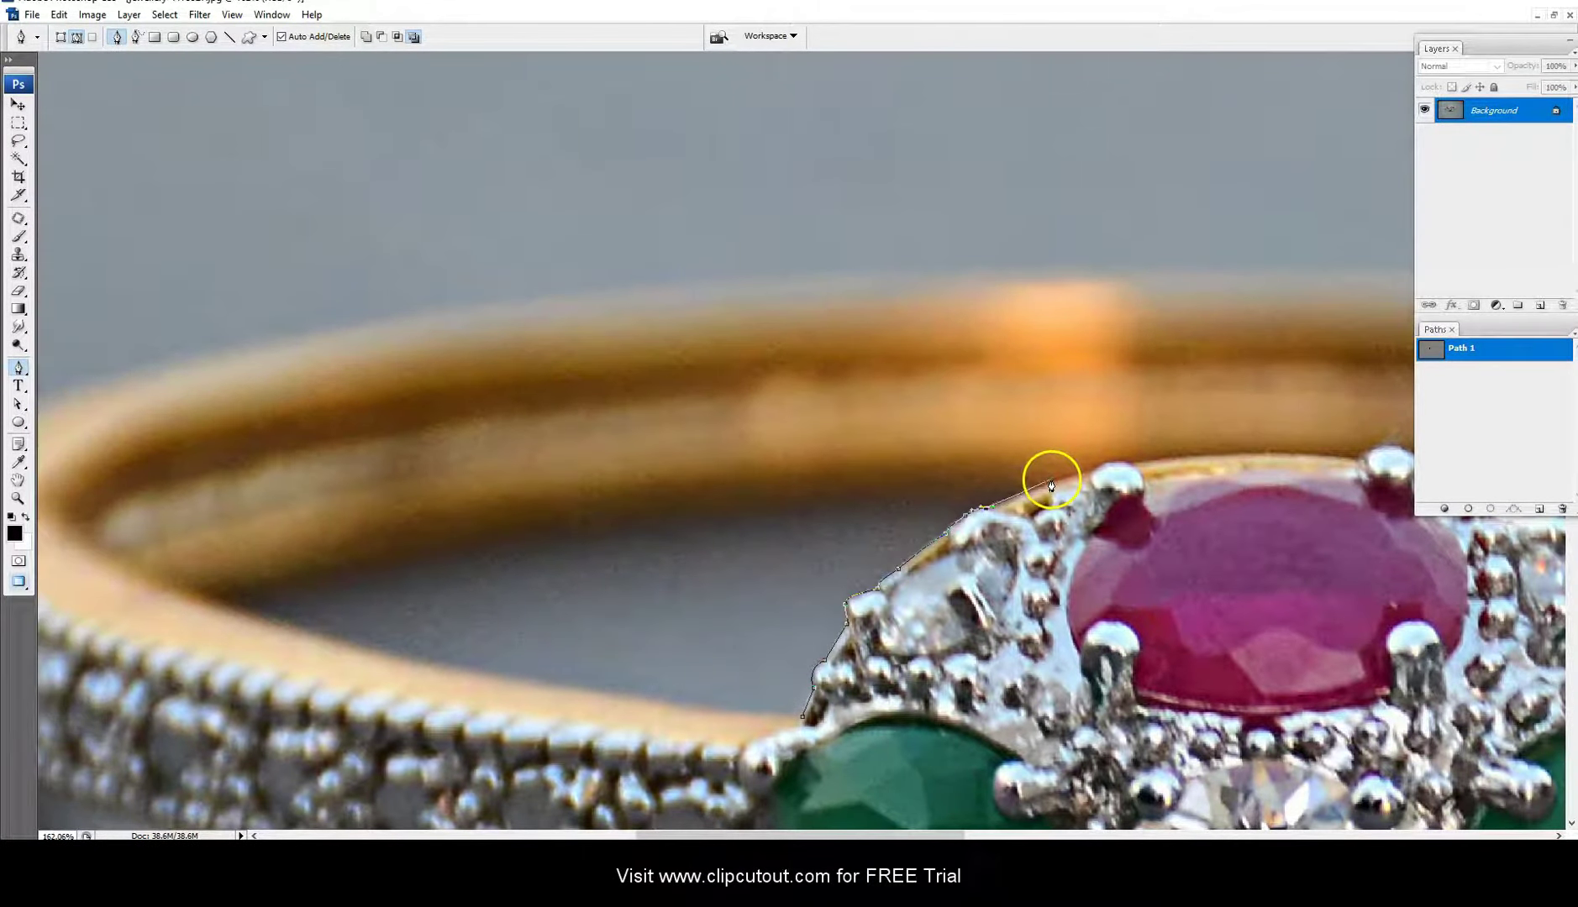
scroll(927, 502, "left", 2)
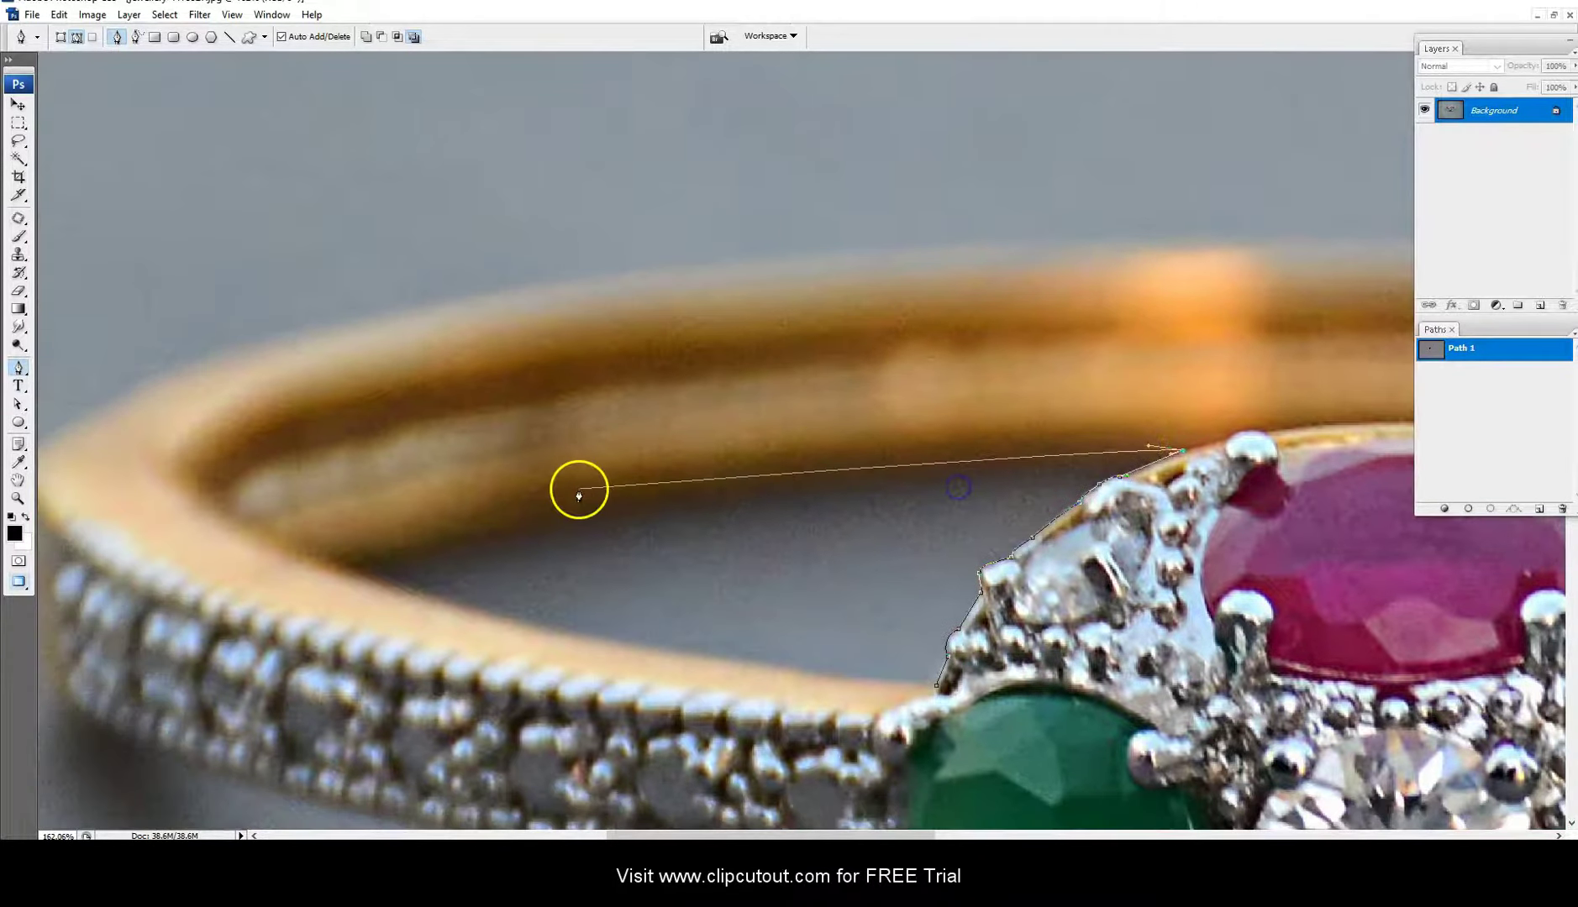
mouse_move(361, 561)
left_mouse_down()
mouse_move(316, 565)
mouse_move(721, 461)
left_mouse_up()
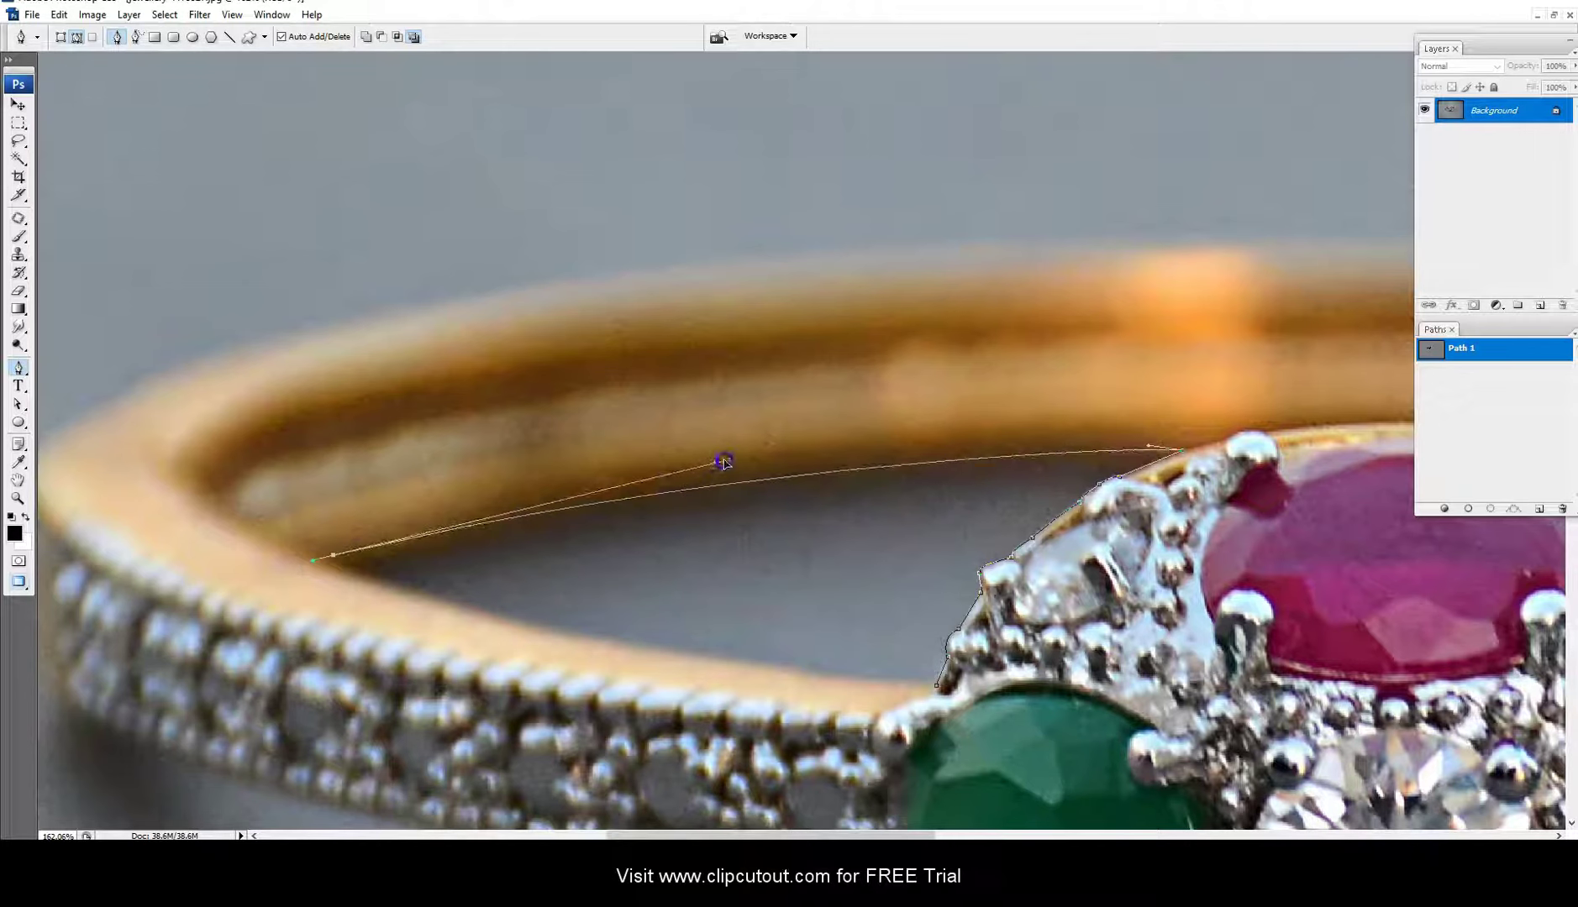
left_click(314, 556, "alt")
scroll(322, 580, "up", 1)
left_click_drag(322, 581, 360, 586)
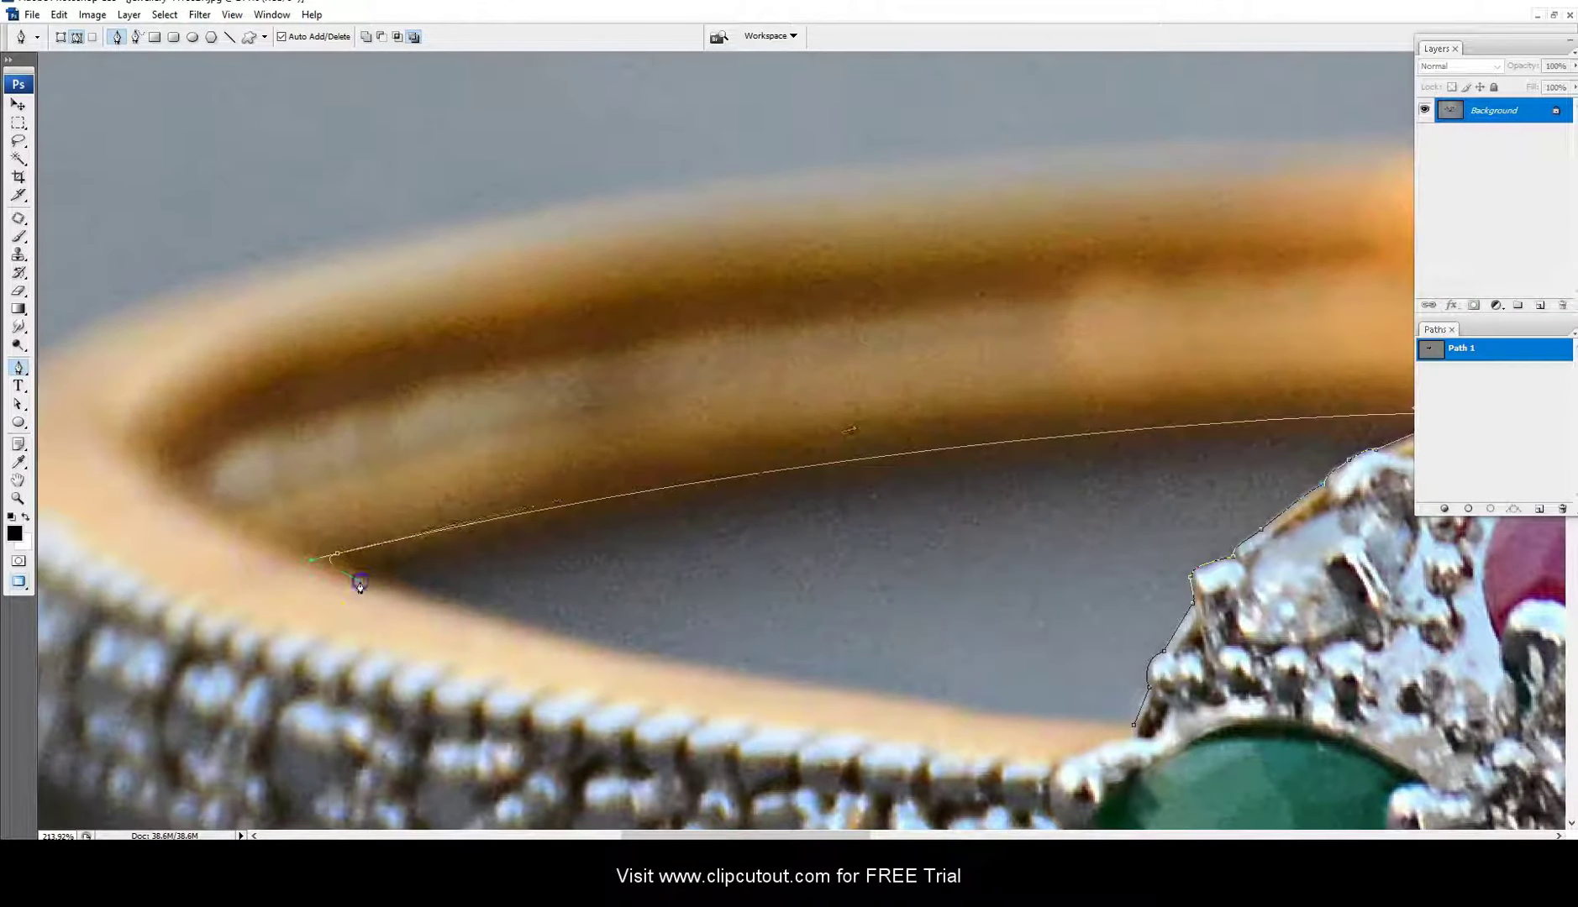
- Add an anchor on the band's upper edge, then undo the misplaced anchor
scroll(561, 632, "down", 4)
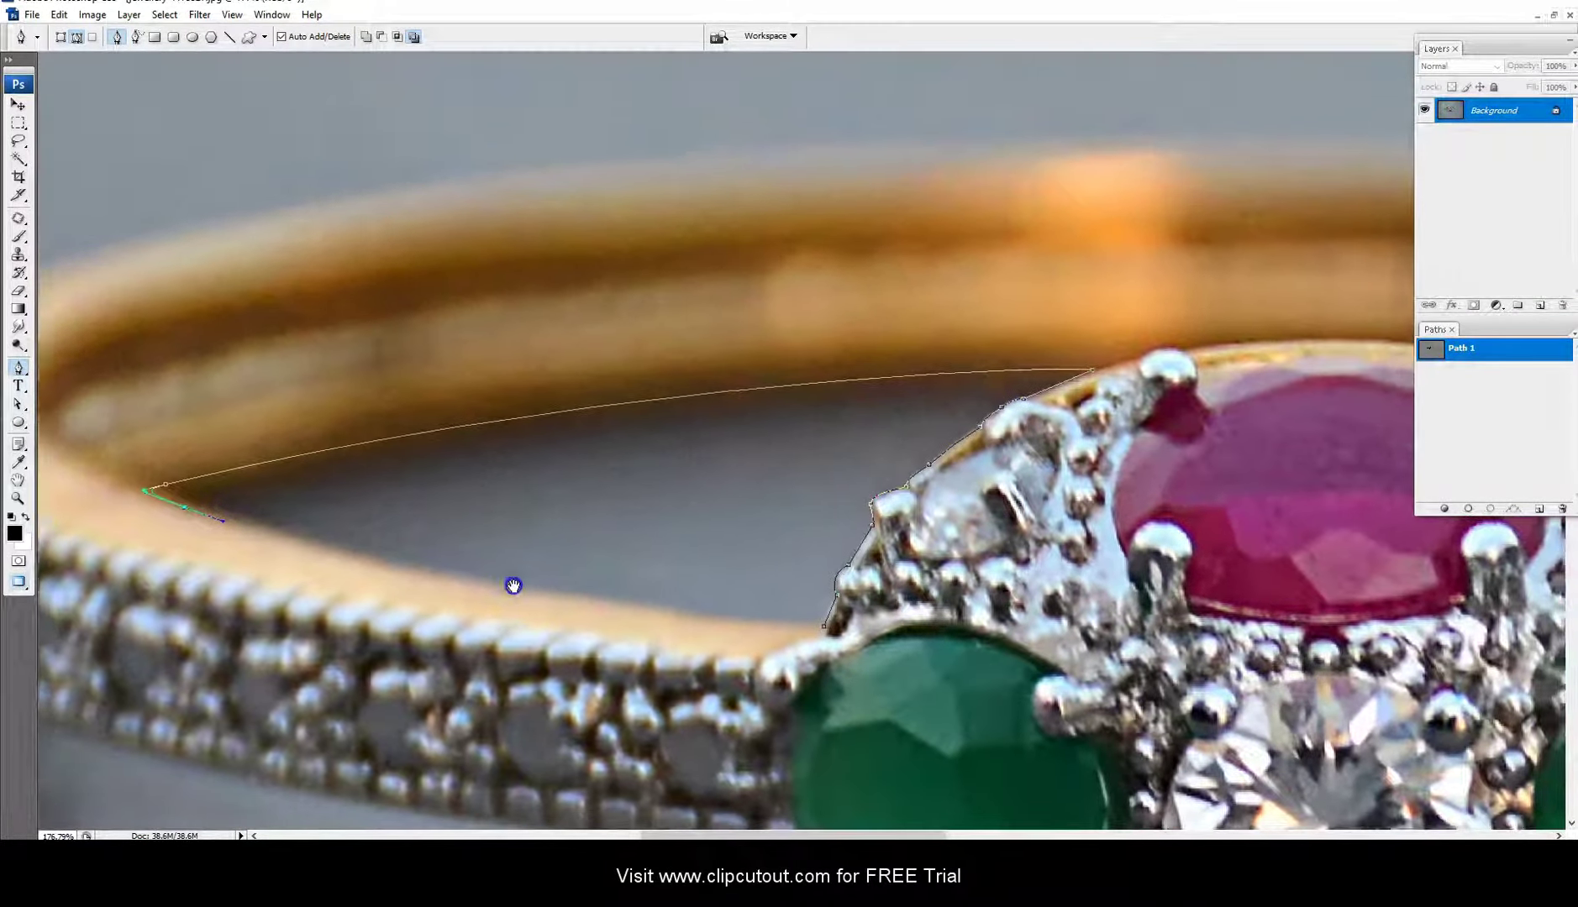
scroll(476, 561, "down", 1)
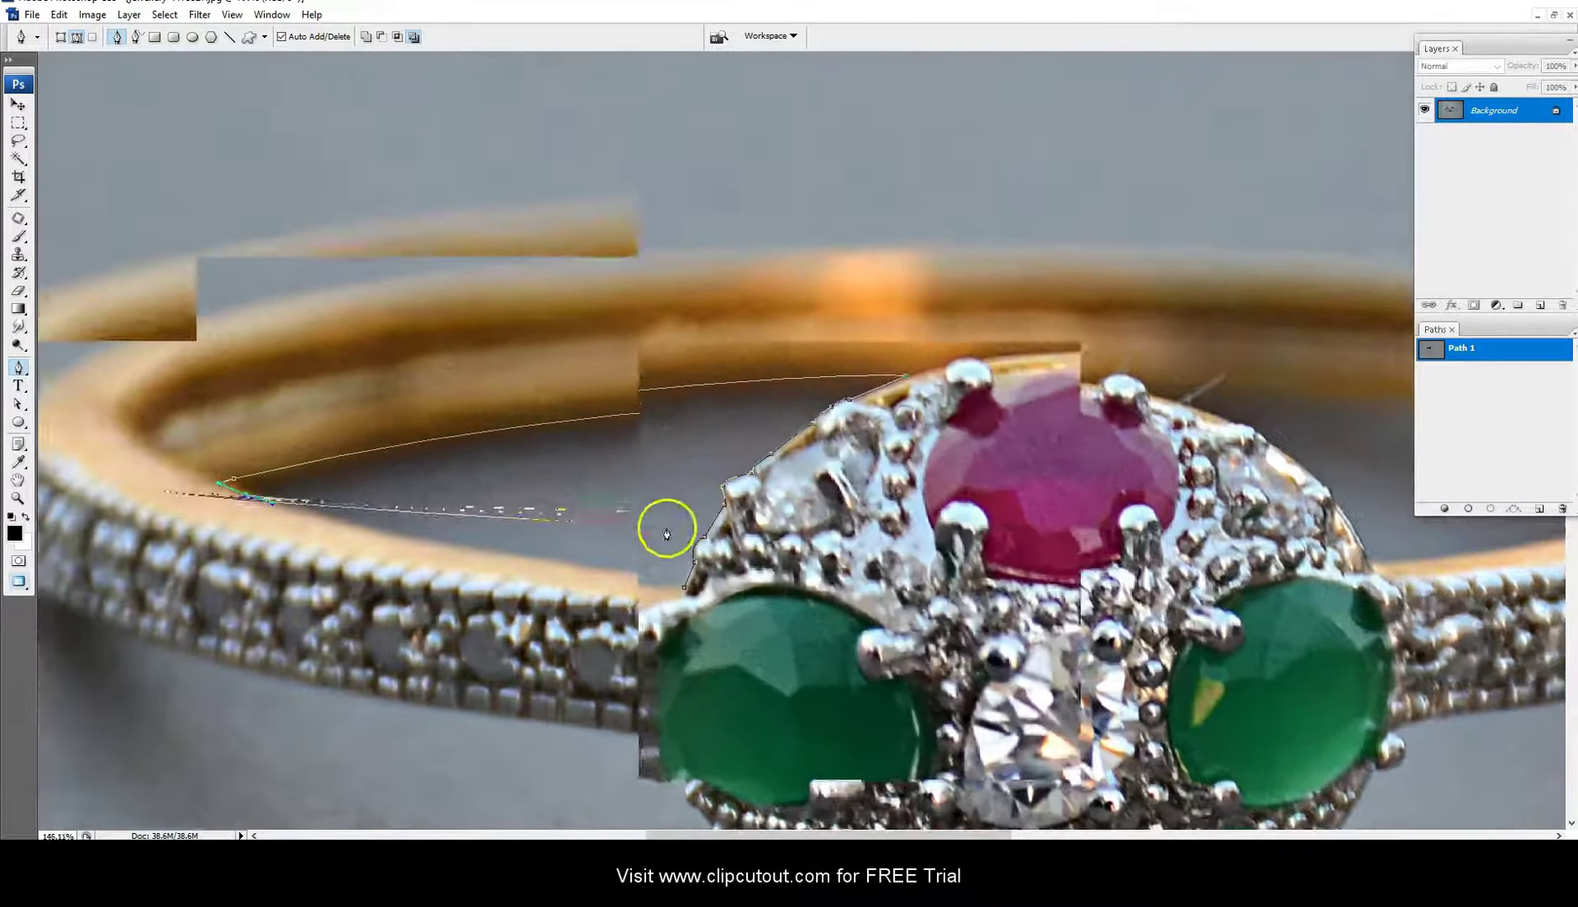
scroll(669, 528, "up", 2)
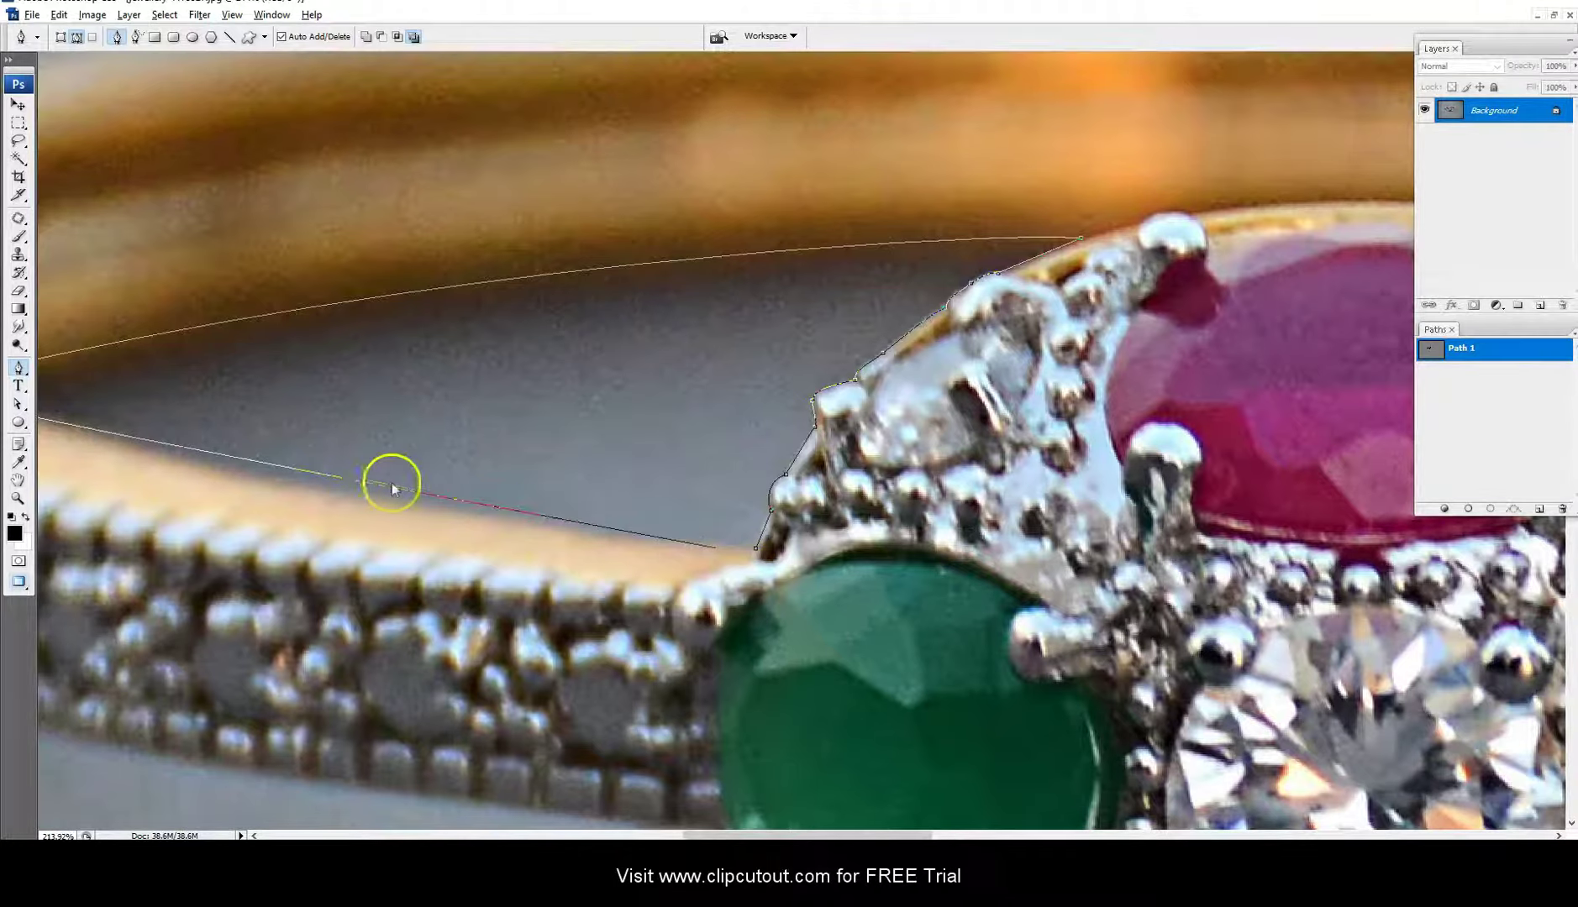
left_click_drag(388, 482, 546, 509)
left_click(845, 556)
scroll(901, 556, "up", 1)
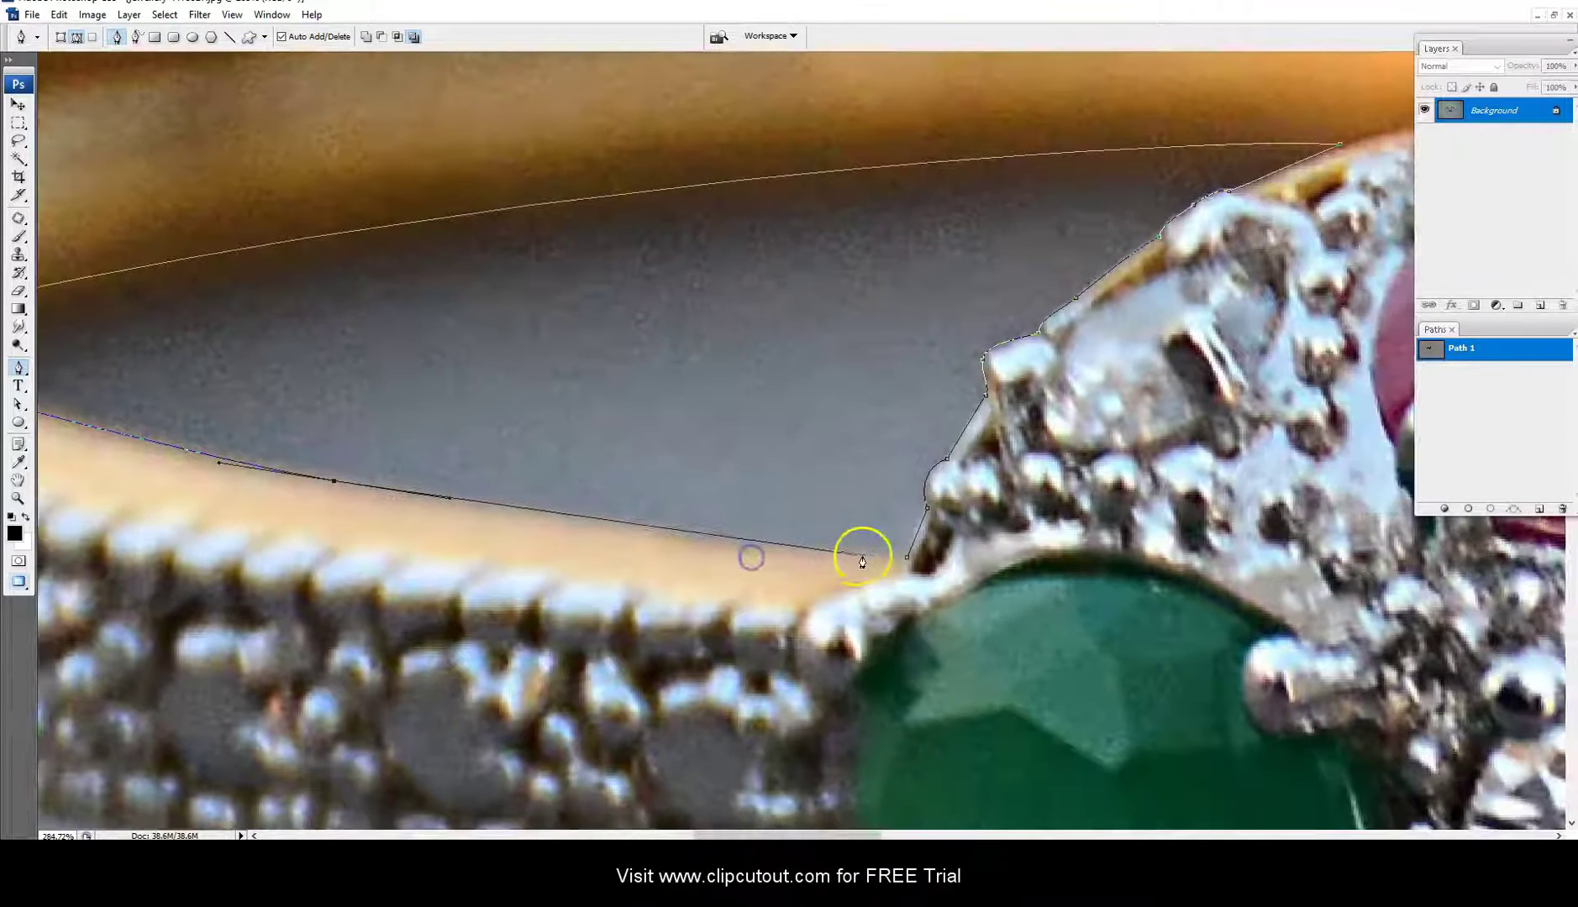
key("ctrl+z")
- Curve anchors along the band's edge back to where it meets the setting
left_click(704, 544)
left_click_drag(705, 548, 789, 555)
left_click(907, 558)
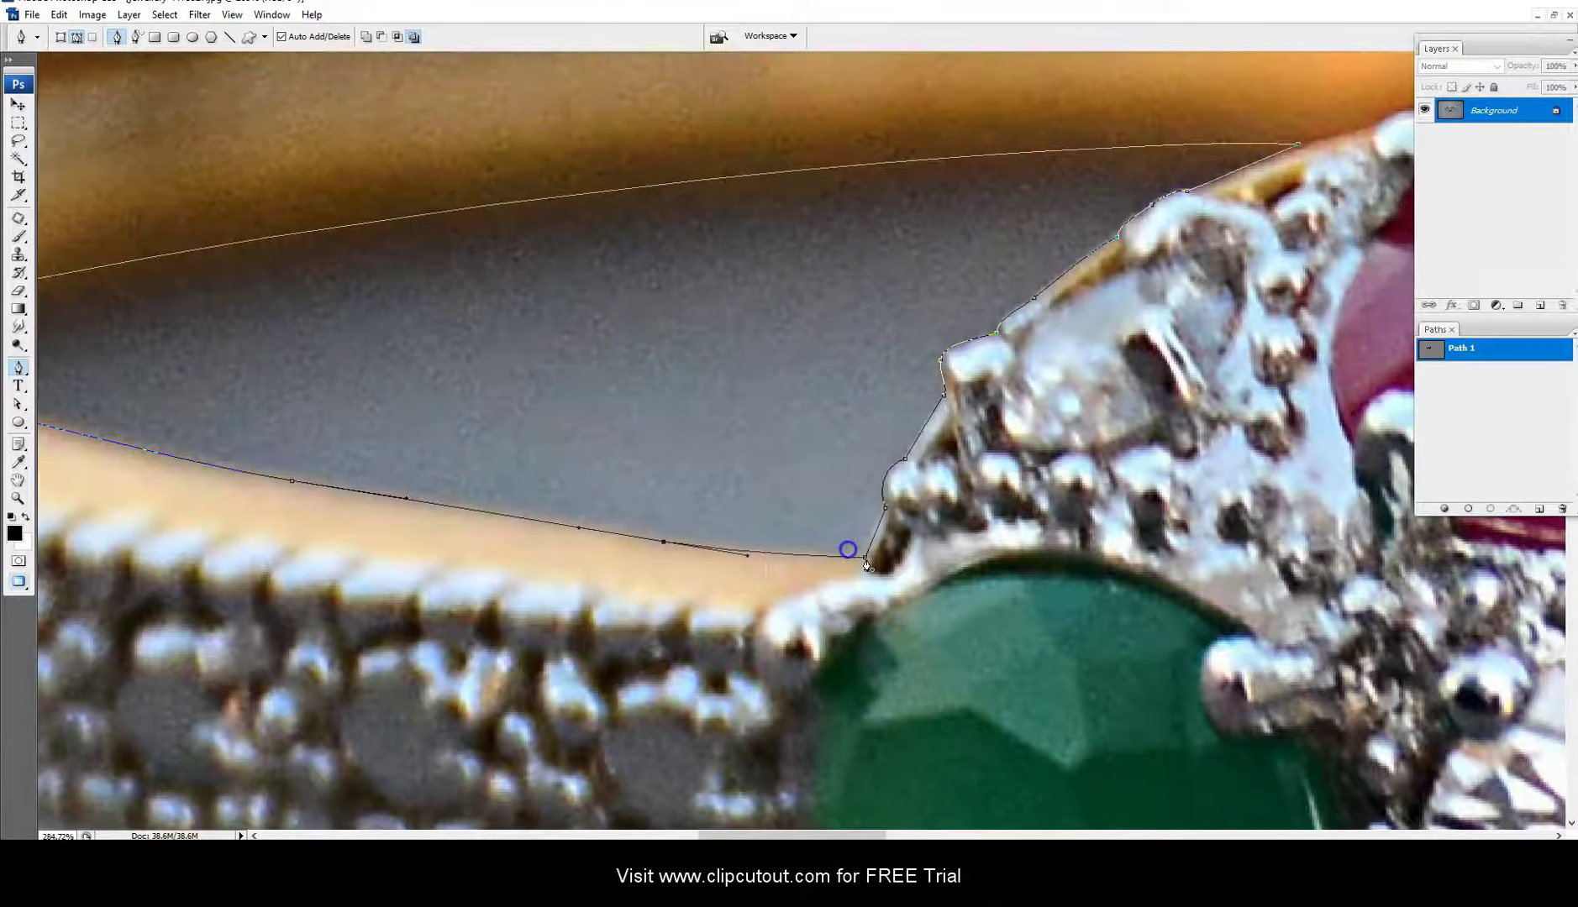
scroll(867, 565, "down", 1)
mouse_move(704, 528)
left_mouse_down()
mouse_move(667, 404)
mouse_move(634, 430)
left_mouse_up()
scroll(655, 494, "up", 1)
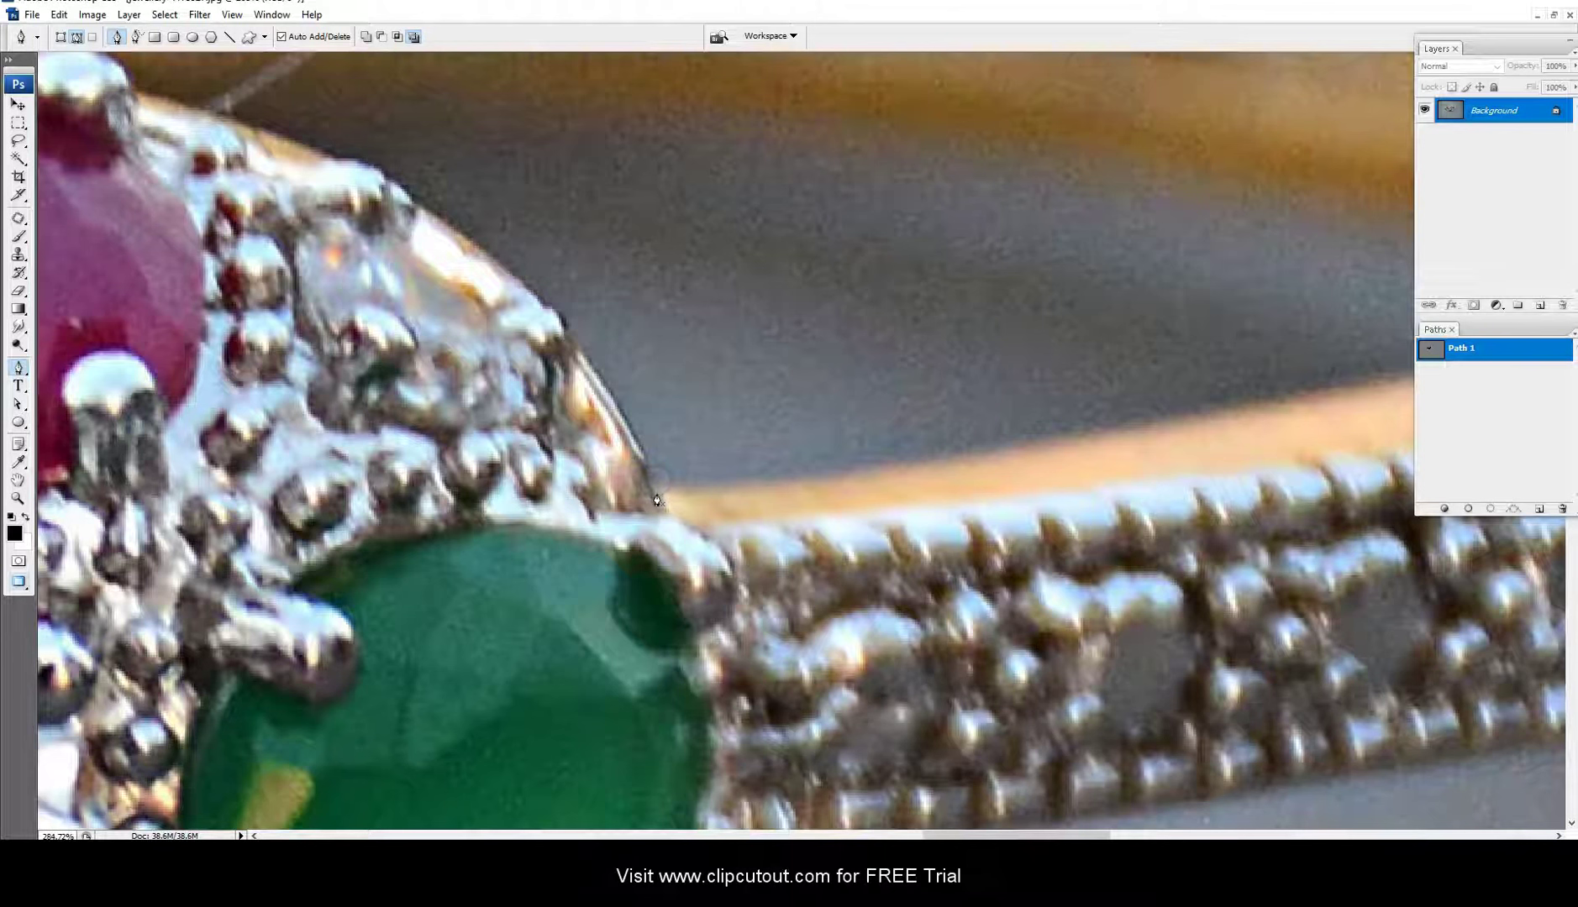
- Add a curved anchor up the setting's right edge
scroll(640, 444, "down", 1)
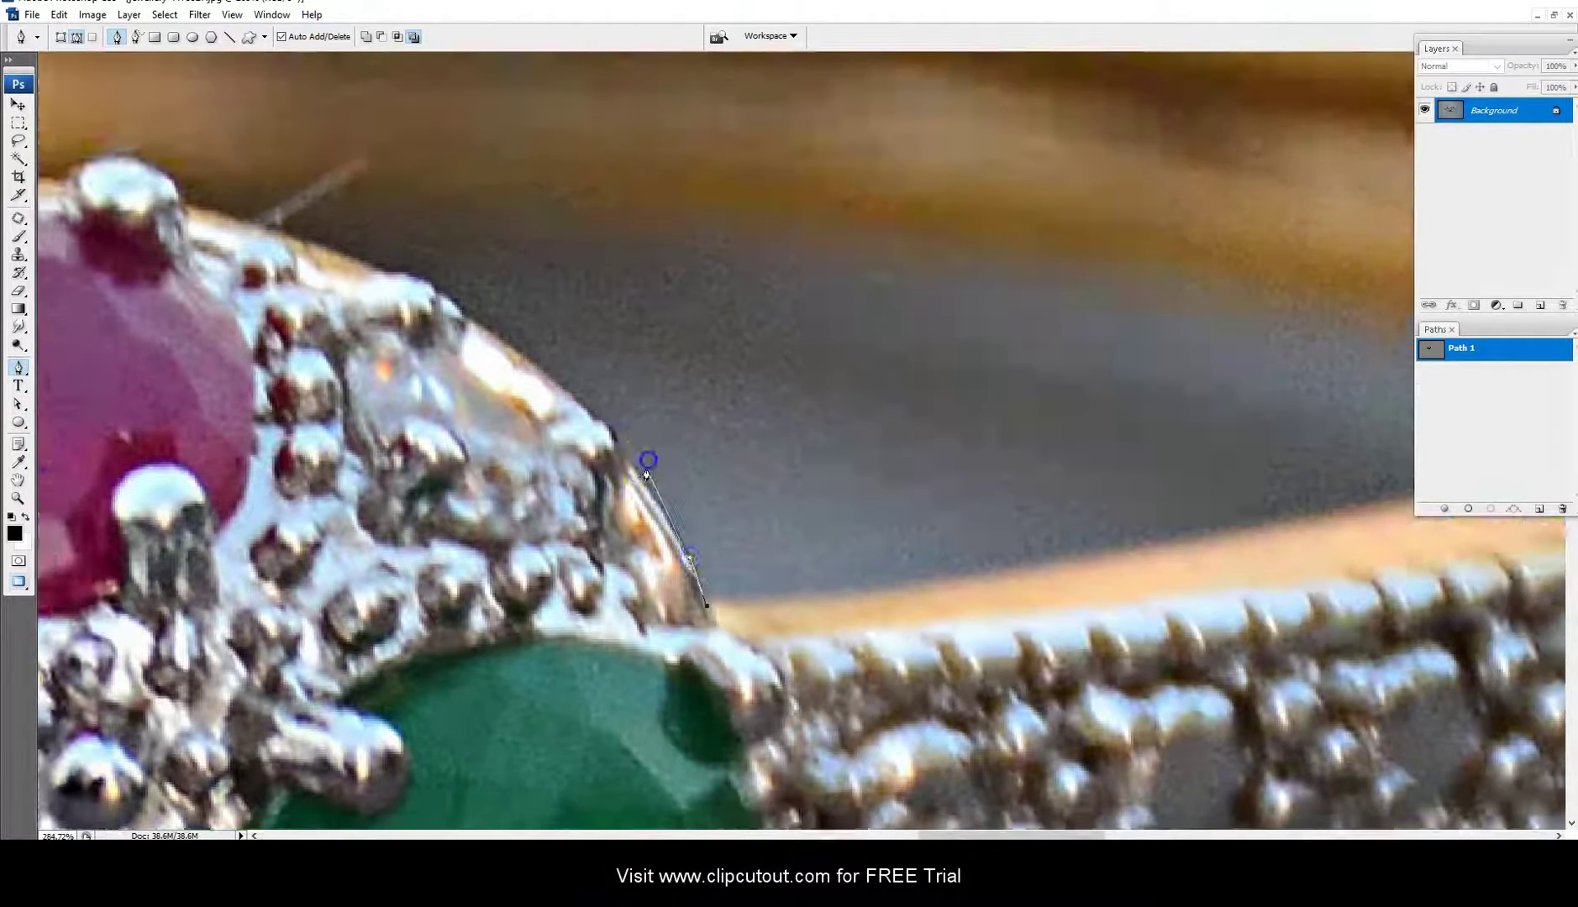
scroll(643, 457, "up", 3)
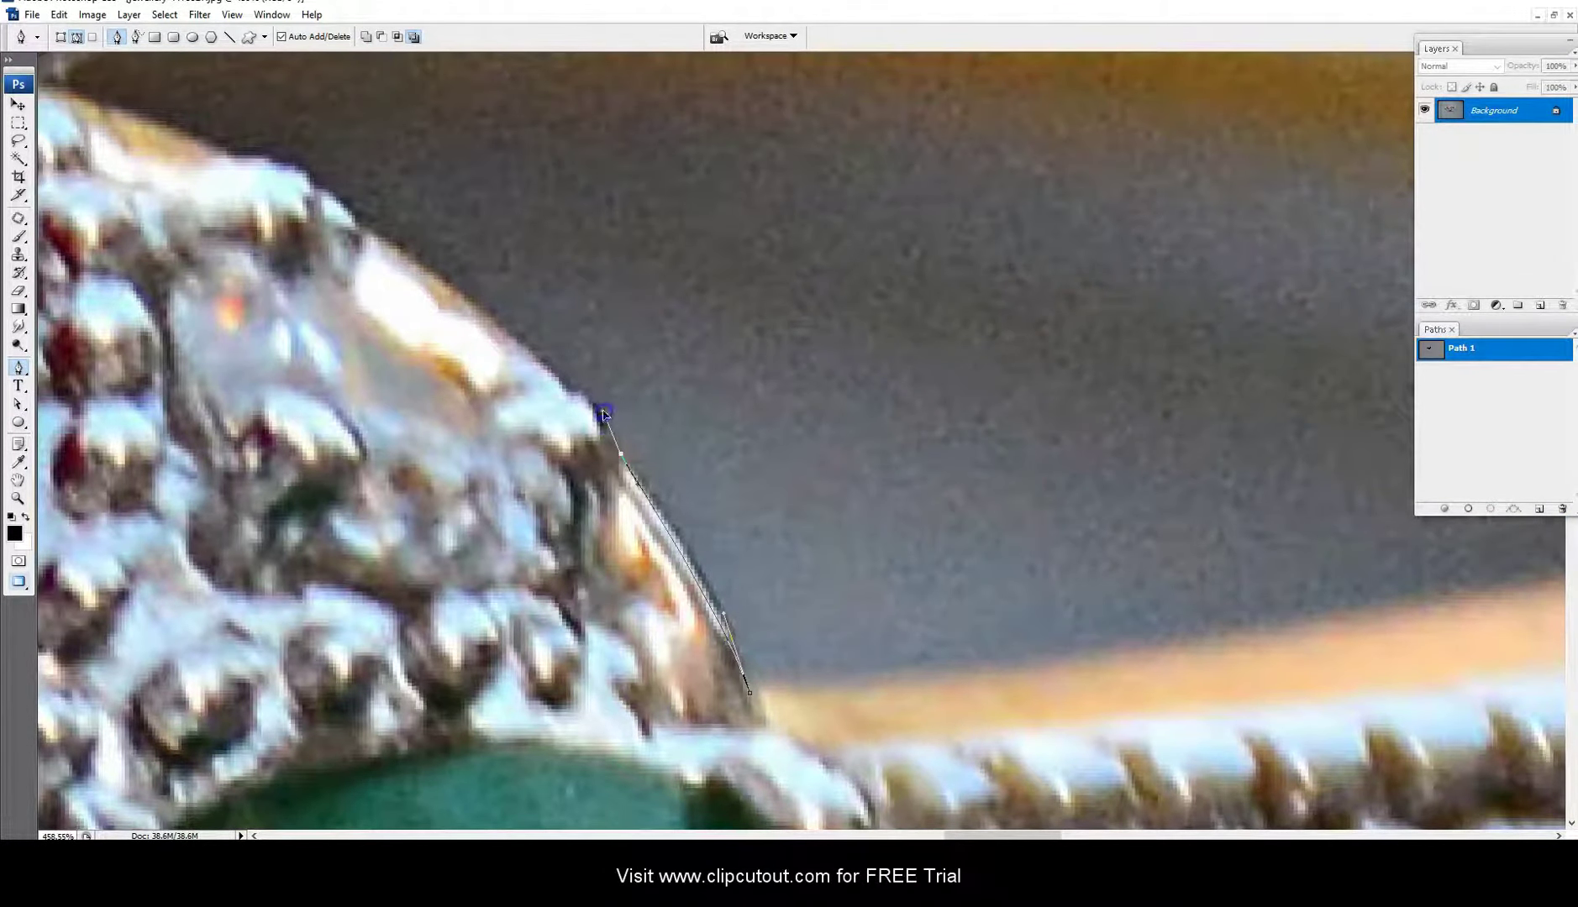
left_click_drag(603, 414, 605, 475)
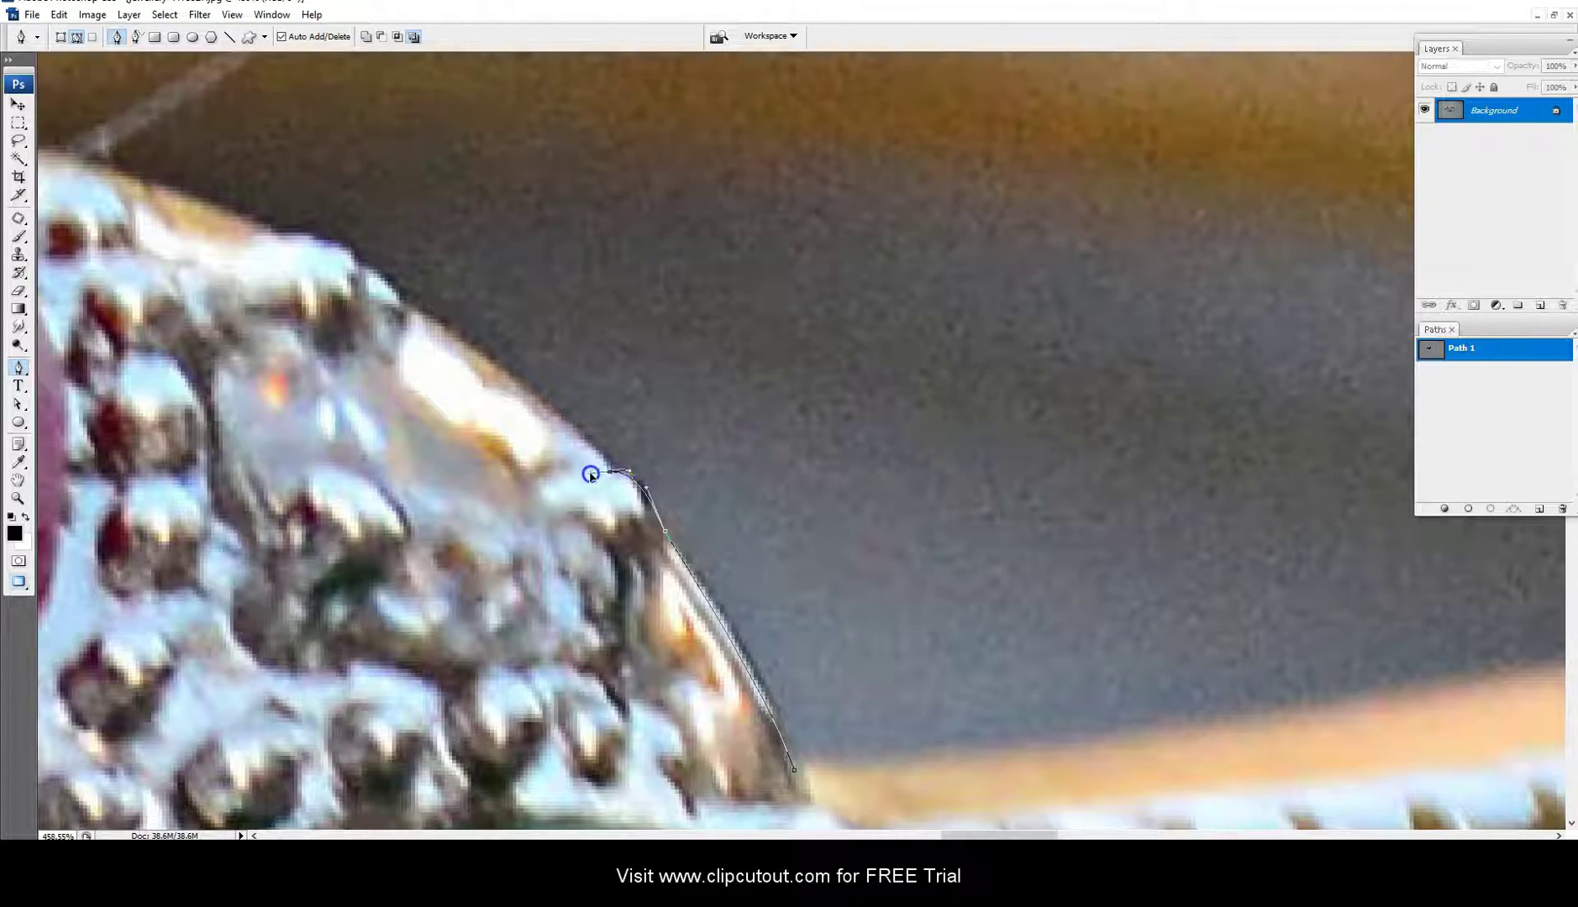
scroll(590, 442, "down", 2)
scroll(828, 678, "up", 2)
left_click(742, 588)
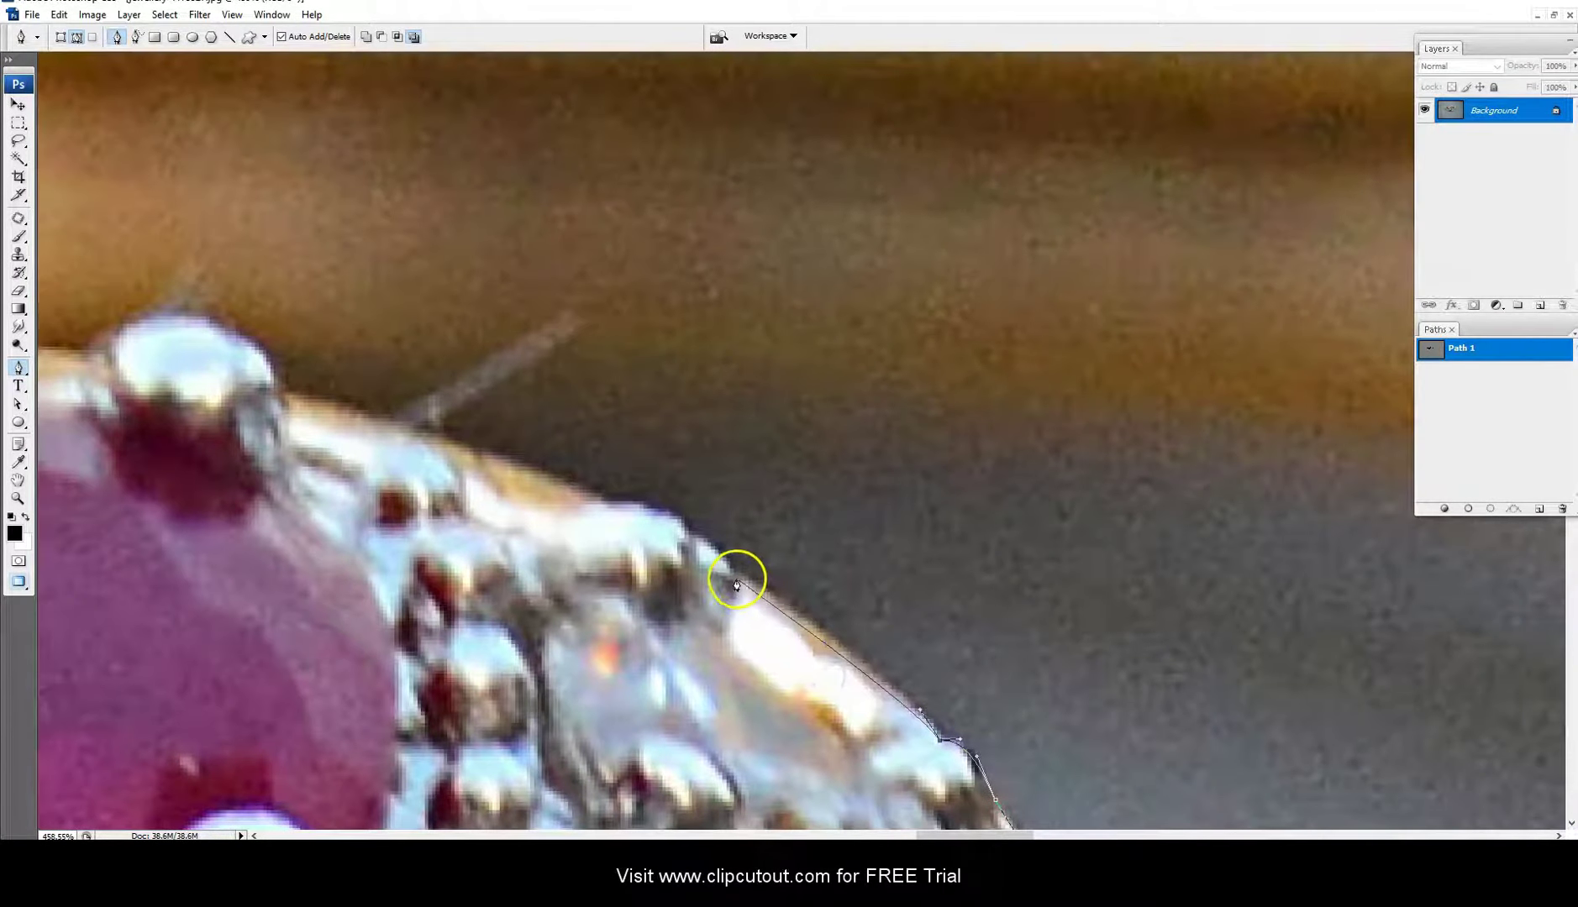
left_click_drag(714, 565, 693, 556)
- Extend the path along the setting rim to the ruby's prong
scroll(677, 514, "down", 2)
scroll(671, 538, "down", 1)
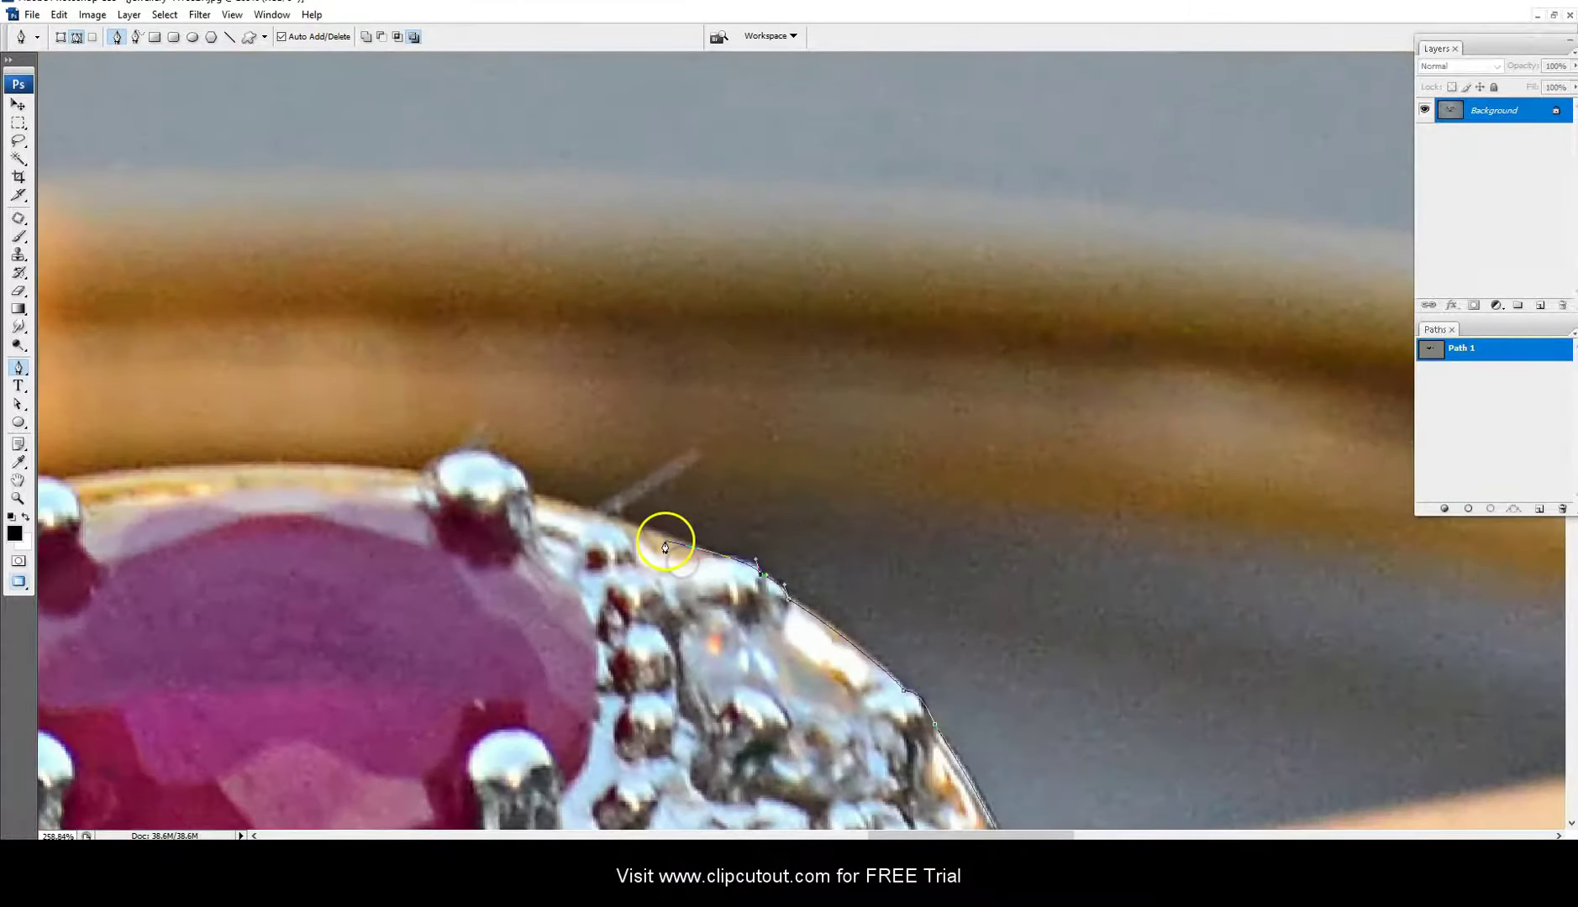
scroll(716, 538, "up", 1)
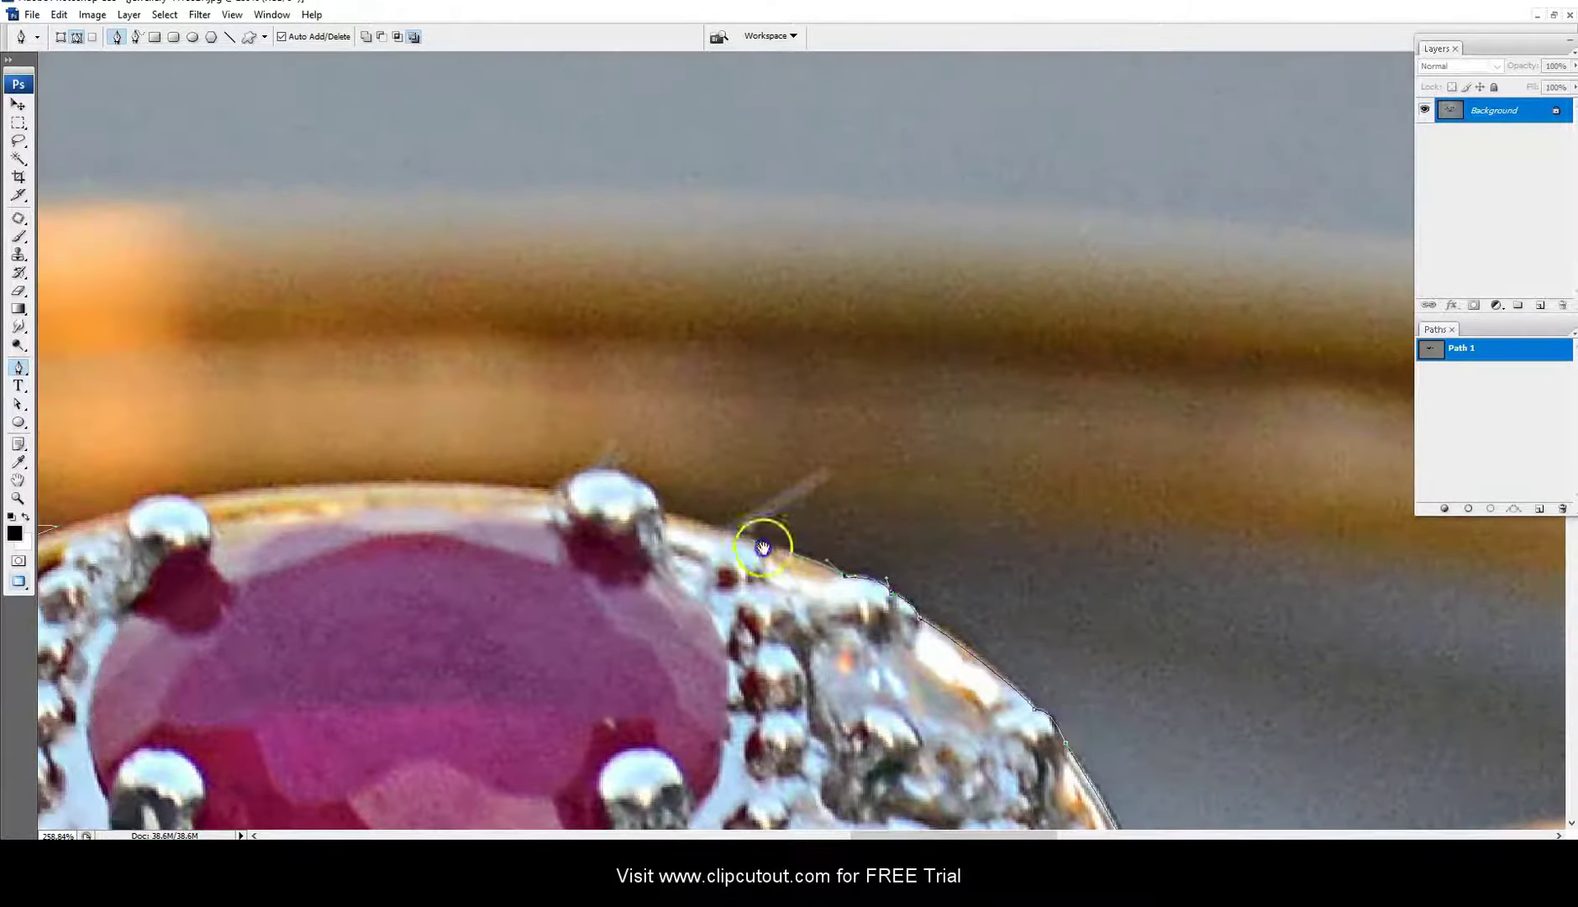
left_click_drag(671, 509, 764, 539)
left_click(665, 520)
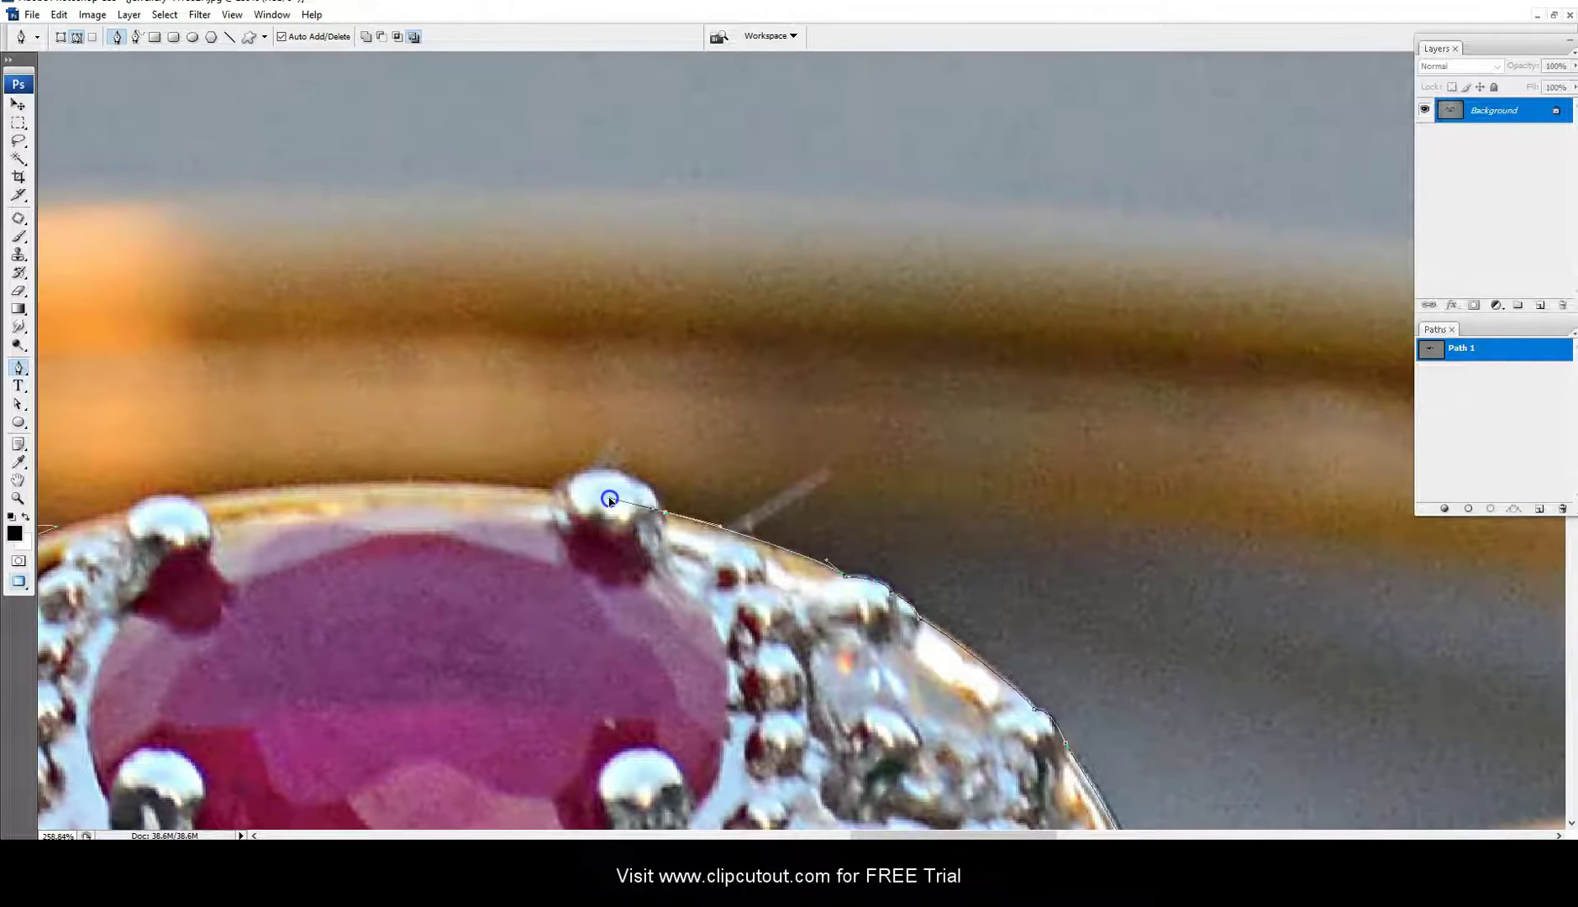
left_click_drag(660, 530, 666, 522)
scroll(704, 495, "down", 1)
- Curve the path across the right inner gap and along the band's inner and top edges
left_click_drag(1129, 536, 1365, 586)
left_click_drag(757, 514, 720, 451)
scroll(859, 457, "up", 2)
mouse_move(1164, 572)
left_mouse_down()
mouse_move(1182, 586)
mouse_move(1172, 580)
left_mouse_up()
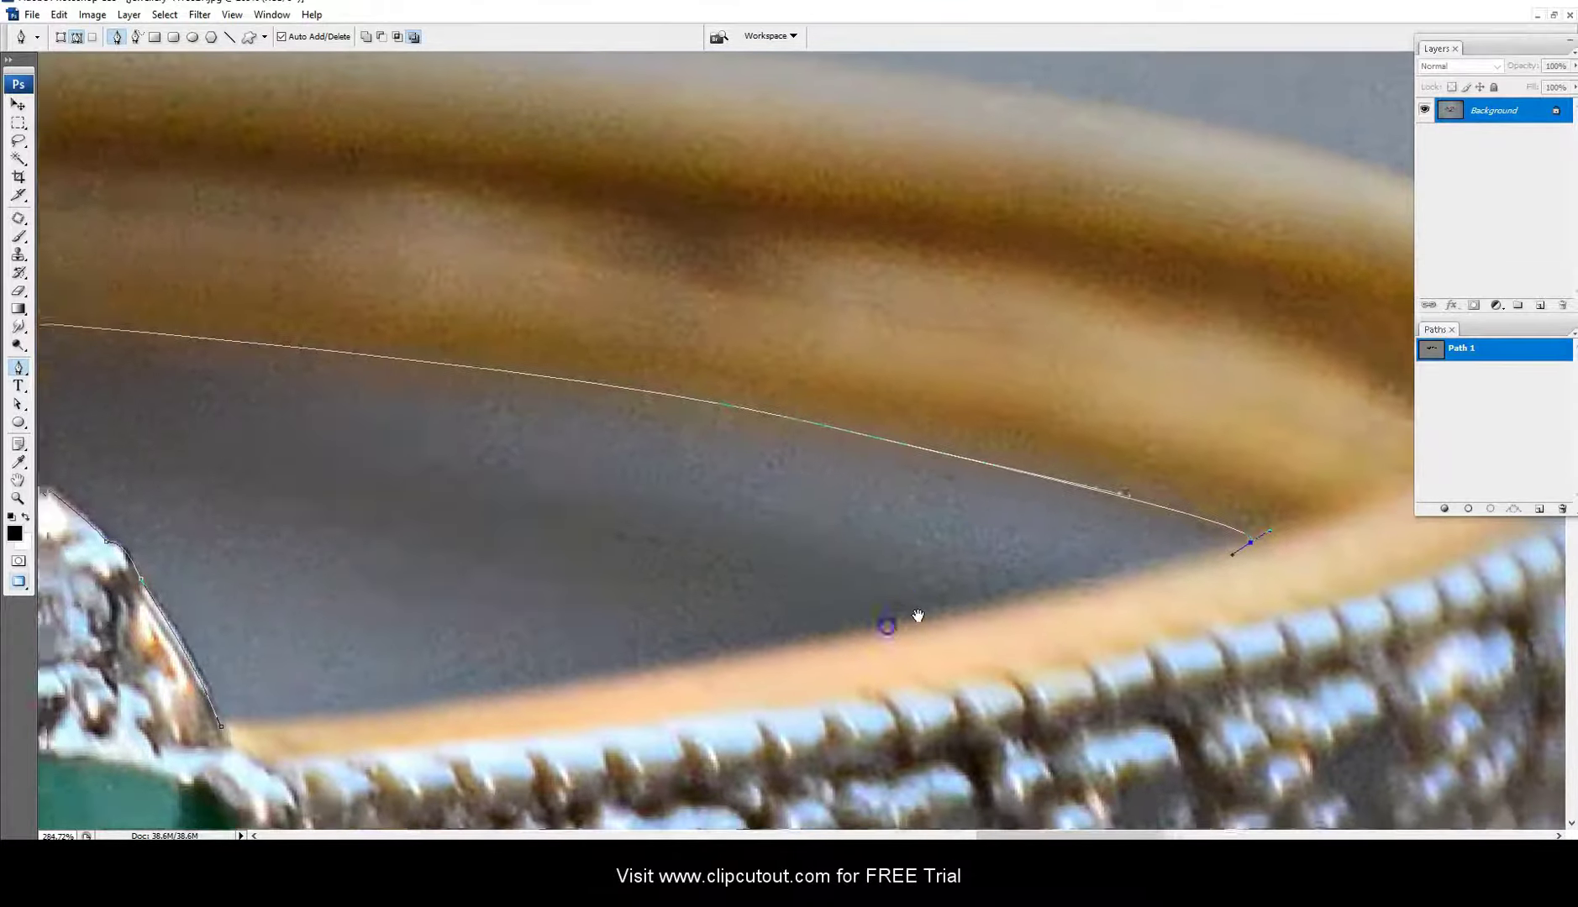
scroll(1153, 584, "left", 10)
left_click(1085, 541)
left_click_drag(1085, 542, 1032, 560)
left_click(1162, 536)
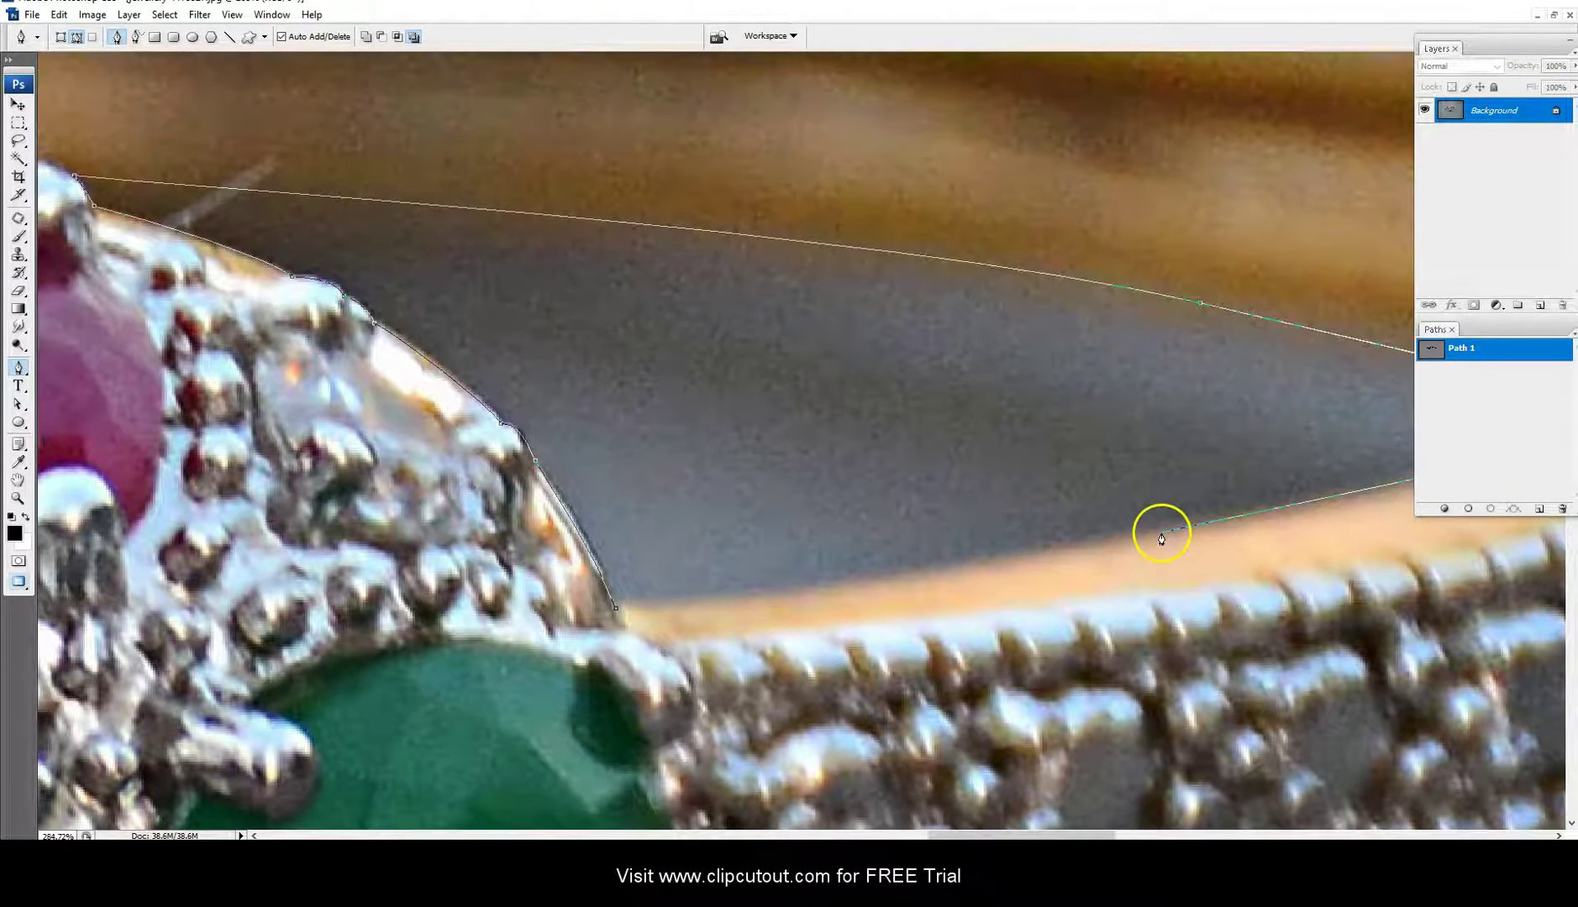
- Curve the path into the band-to-setting corner beside the right green stone
scroll(1060, 552, "left", 5)
left_click_drag(755, 578, 633, 581)
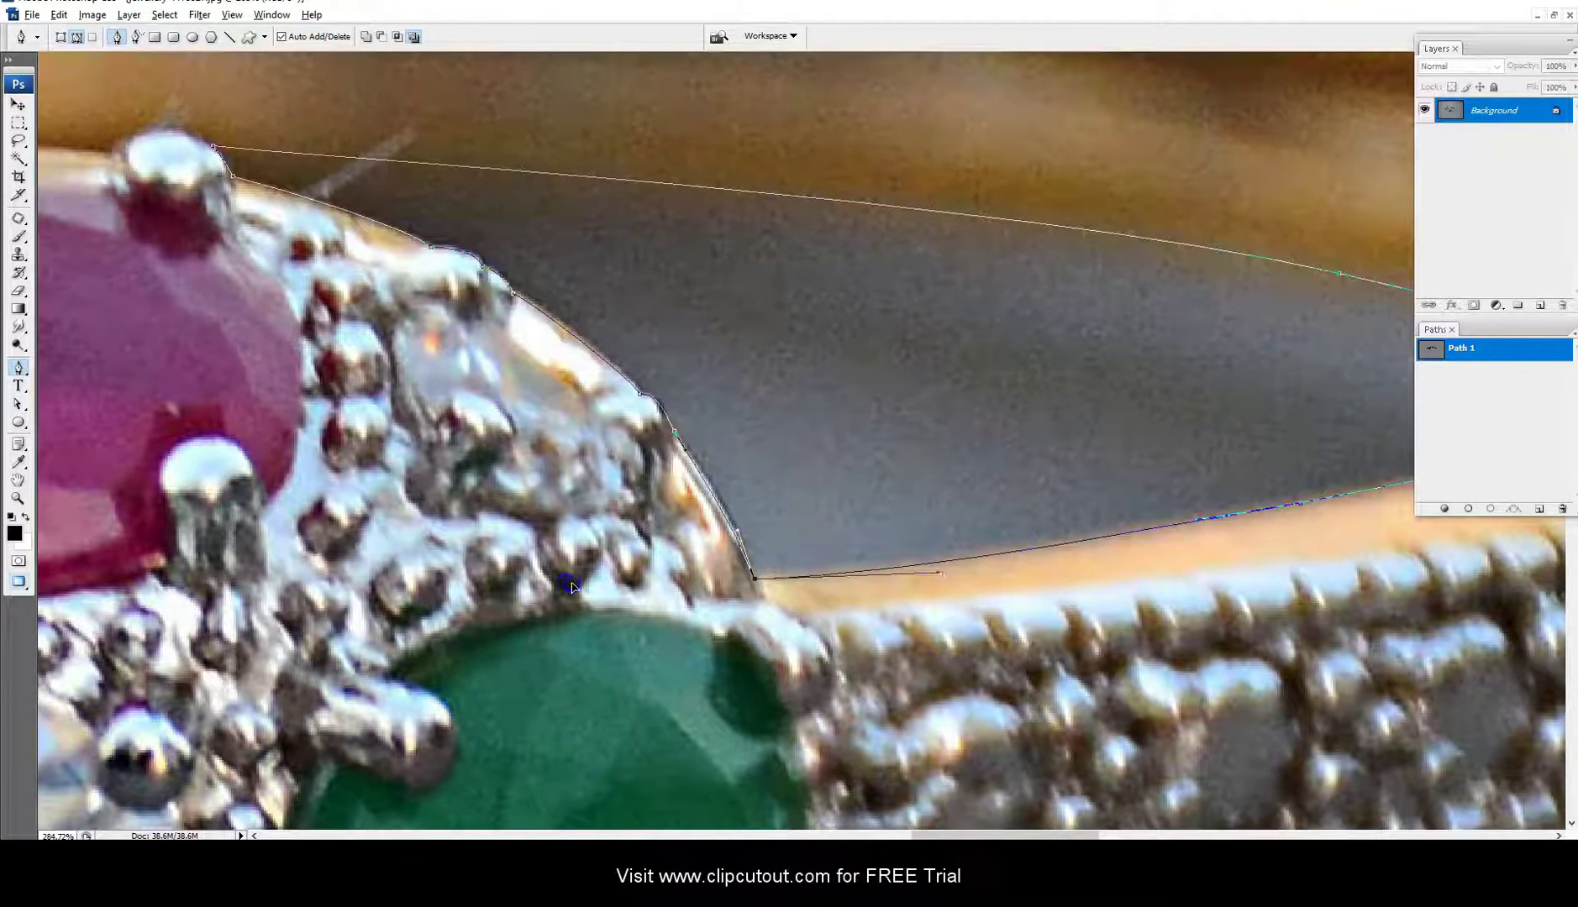
scroll(934, 503, "down", 3)
scroll(570, 451, "down", 2)
scroll(849, 382, "down", 1)
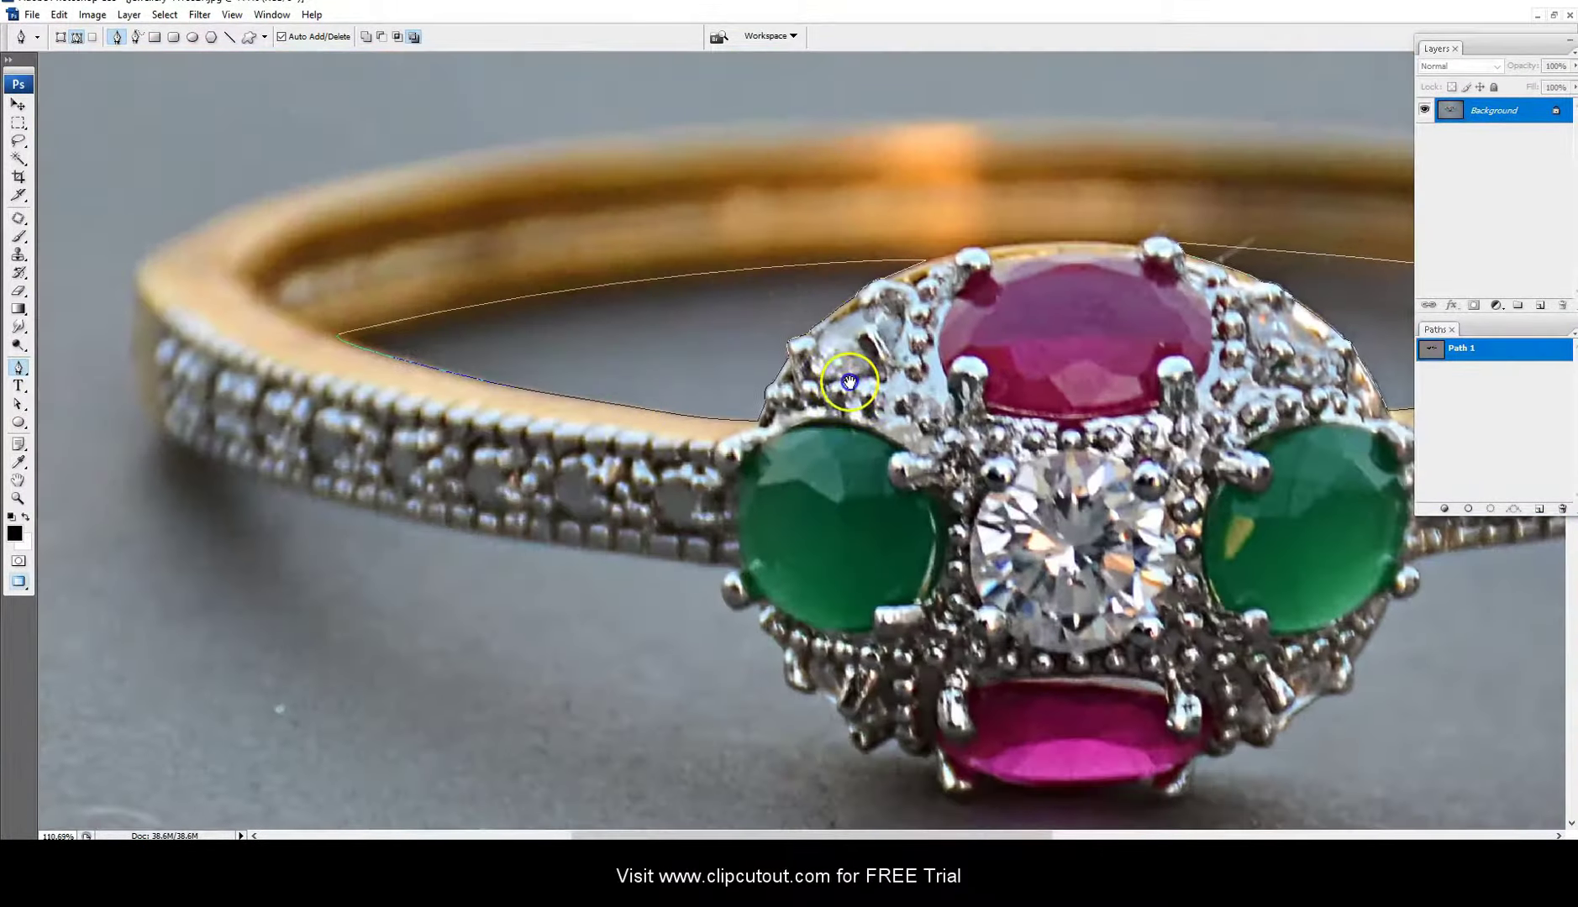
scroll(726, 581, "up", 5)
left_click_drag(827, 556, 787, 463)
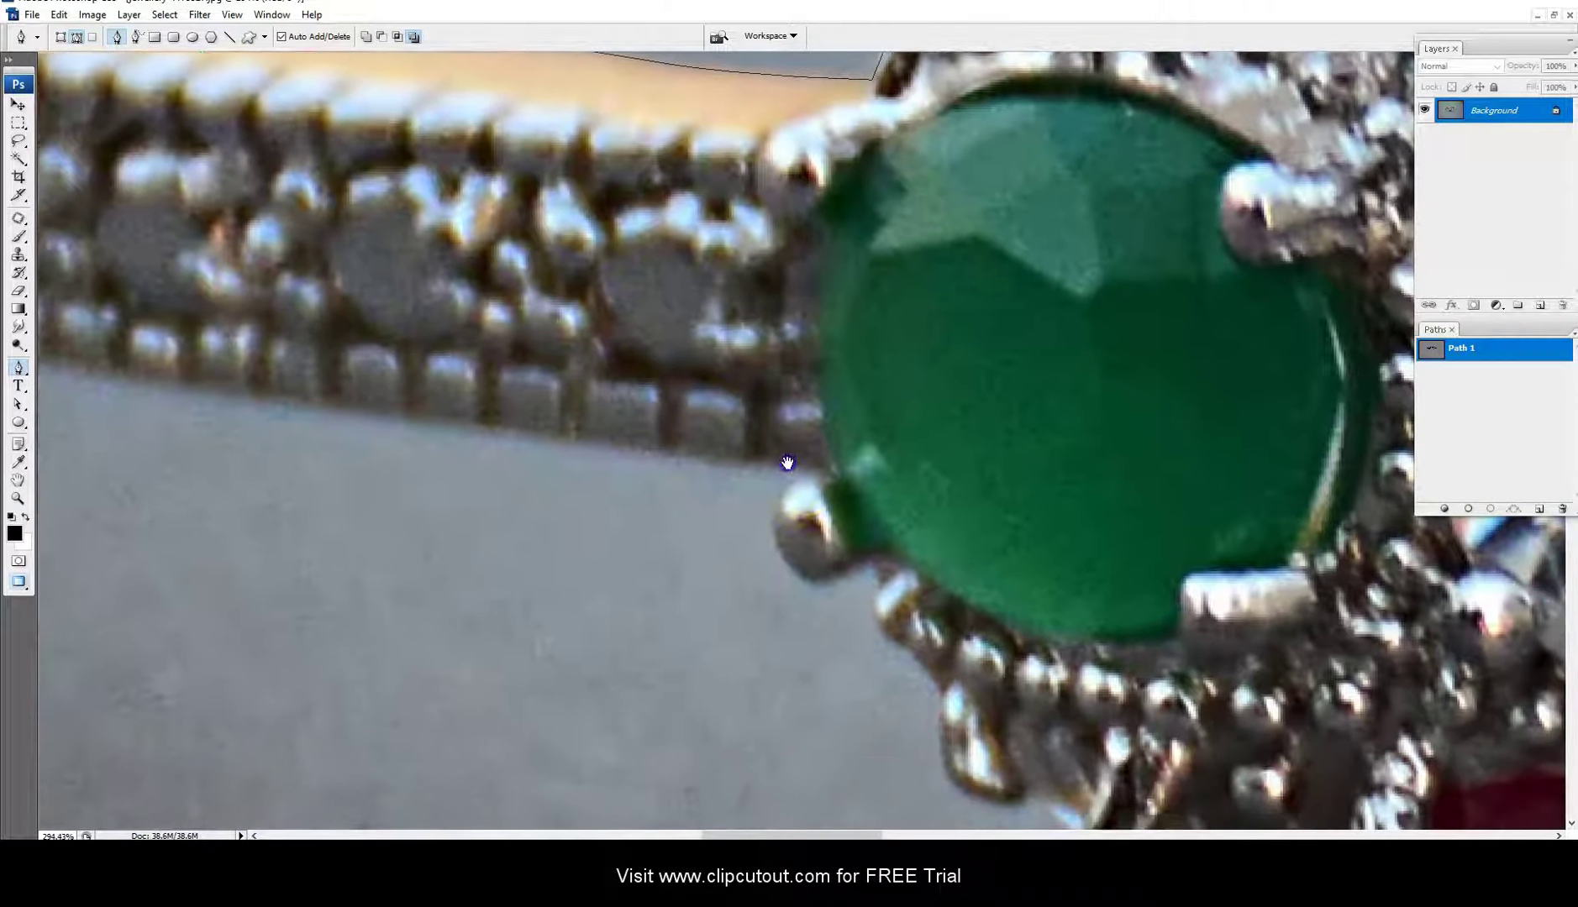
scroll(787, 463, "down", 5)
left_click_drag(669, 422, 280, 428)
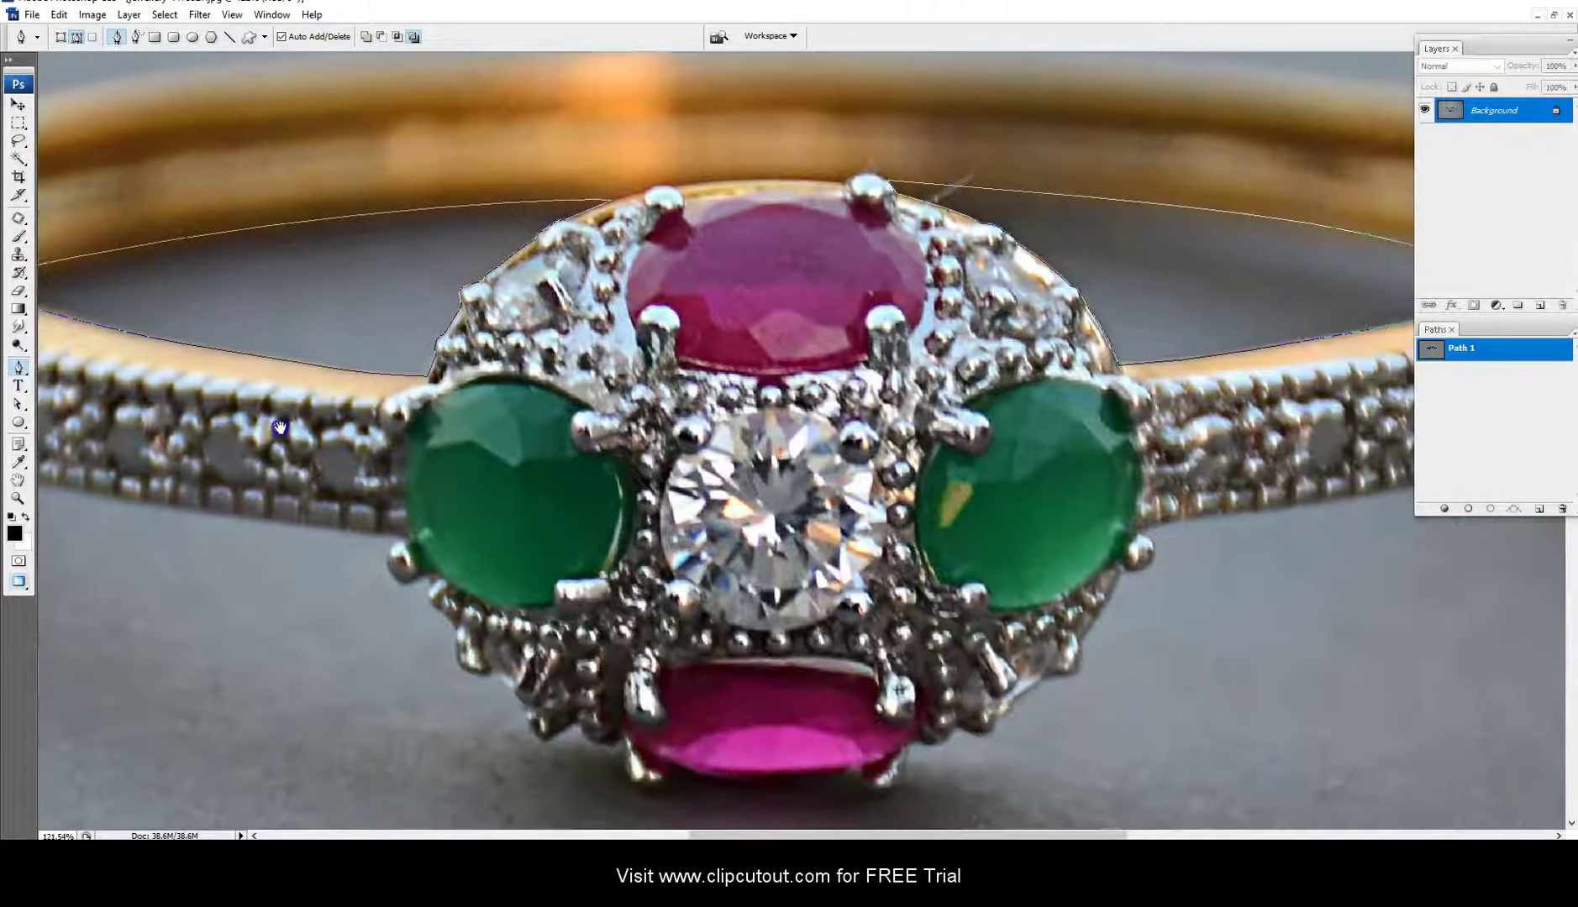
- Wrap curved anchors around the right green stone's prong bead
scroll(279, 427, "left", 2)
scroll(1091, 496, "right", 5)
scroll(792, 458, "up", 3)
scroll(726, 426, "up", 2)
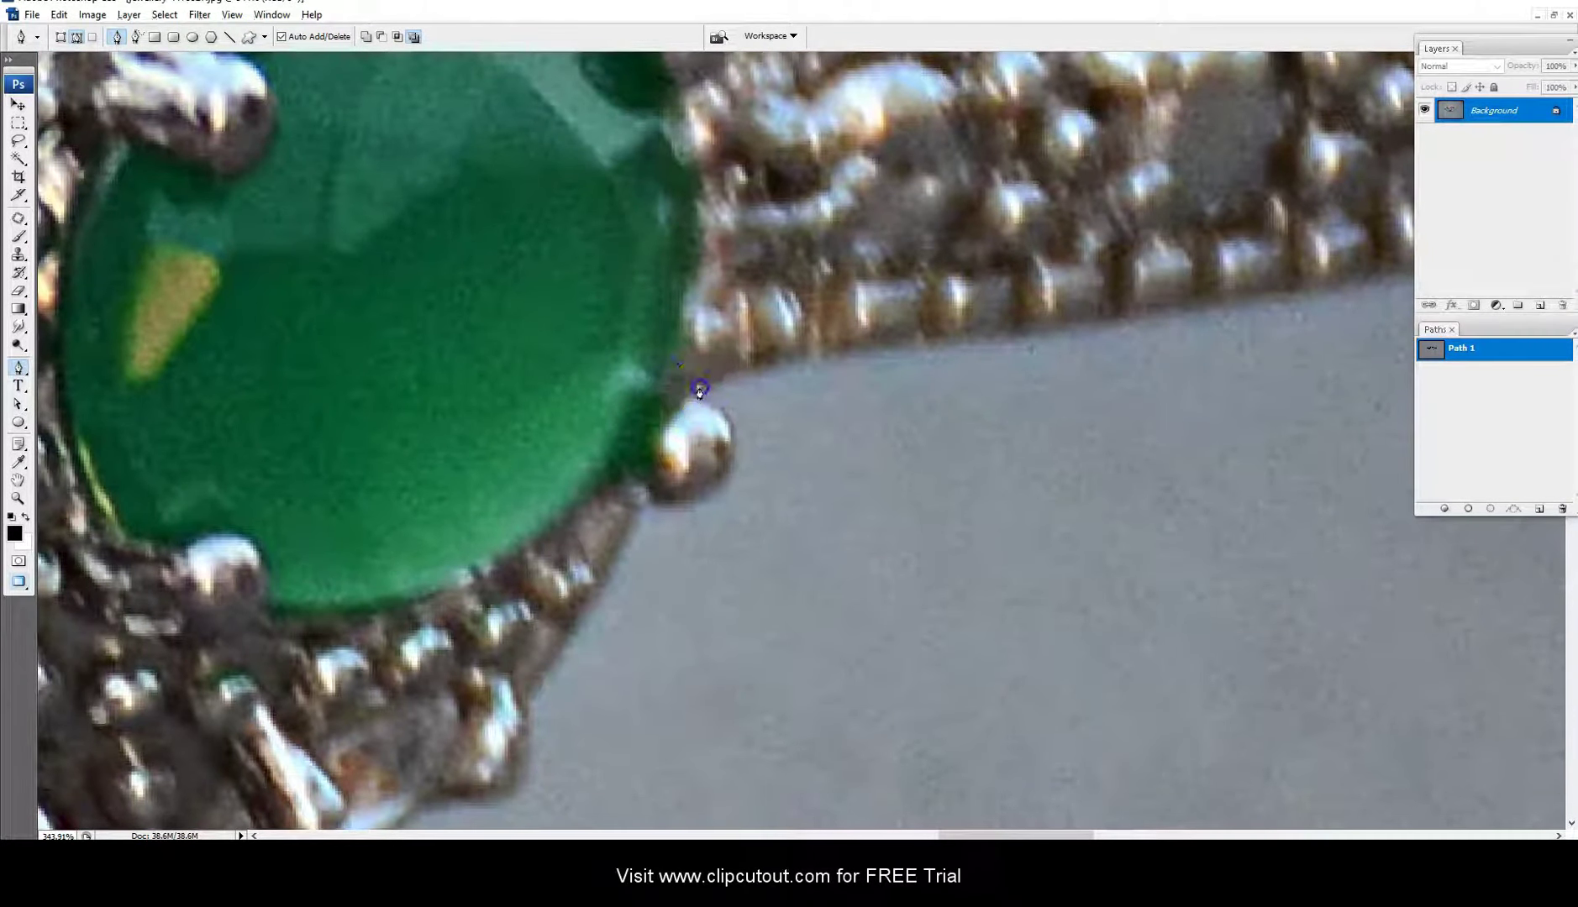
left_click_drag(706, 403, 761, 400)
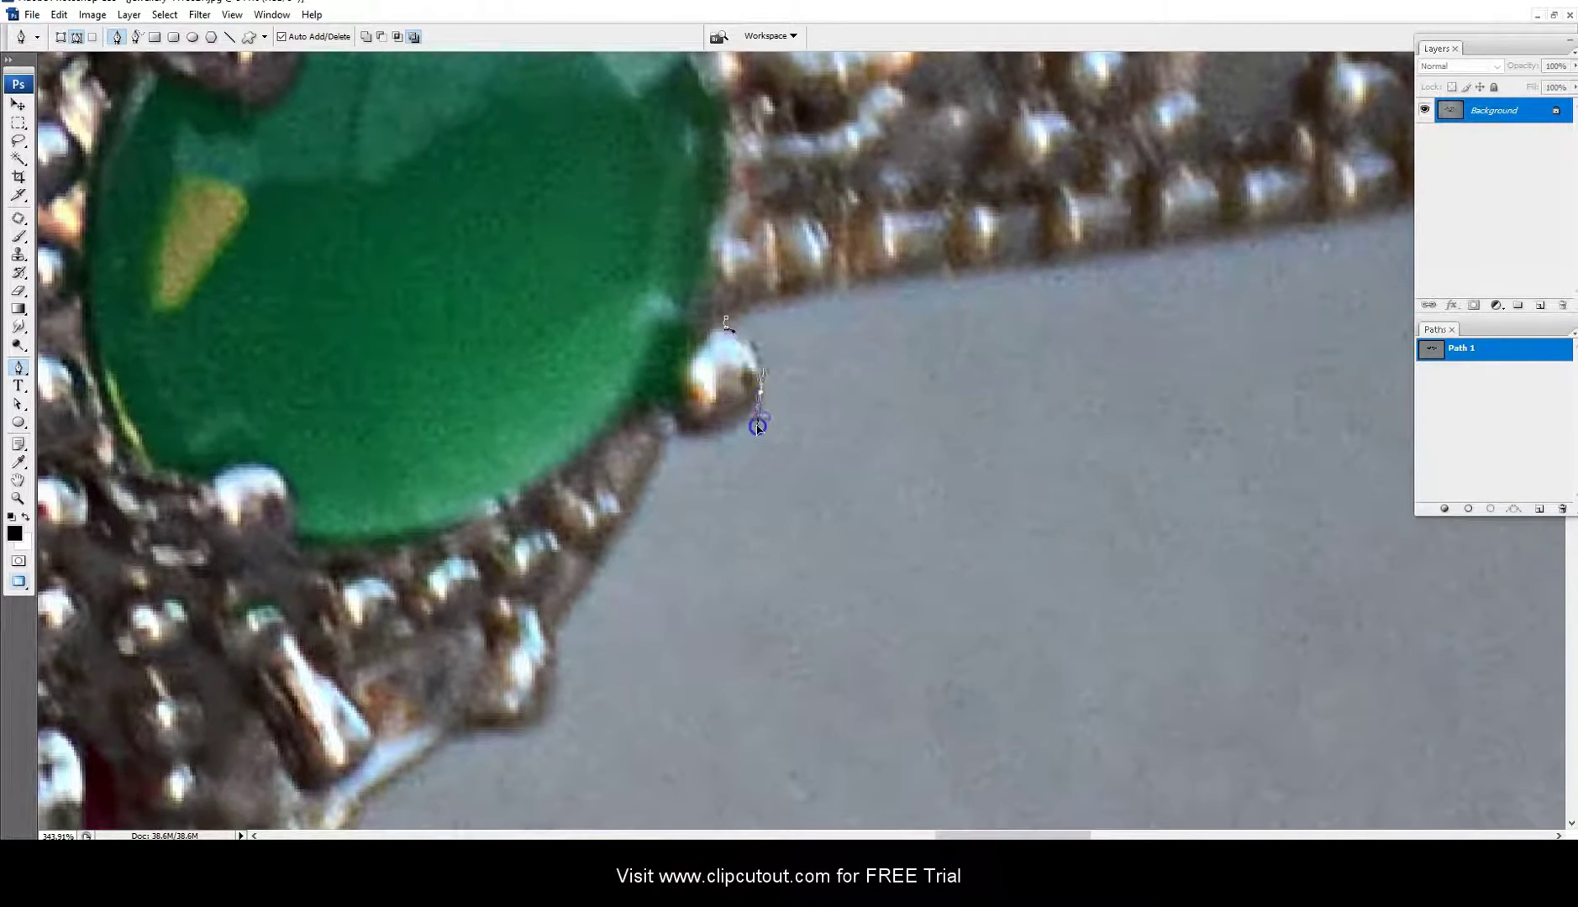
left_click(677, 437)
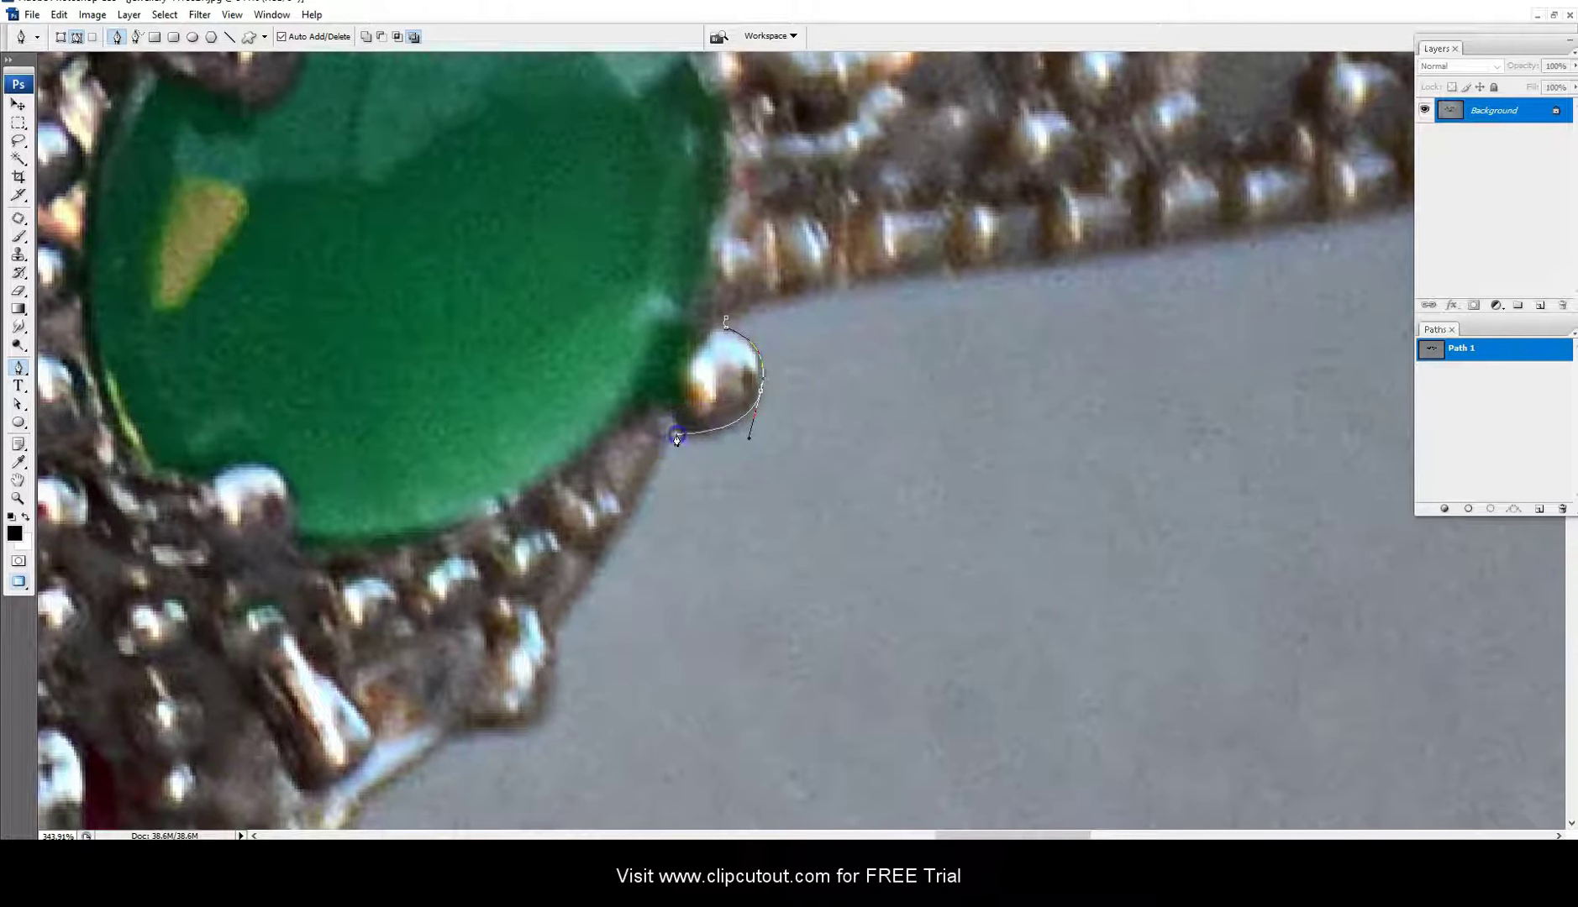
mouse_move(655, 466)
left_mouse_down()
mouse_move(628, 480)
mouse_move(628, 450)
left_mouse_up()
- Trace curved anchors down the bead edge along the lower beads toward the ruby
mouse_move(615, 548)
left_mouse_down()
mouse_move(667, 515)
mouse_move(736, 505)
mouse_move(649, 521)
mouse_move(692, 491)
mouse_move(644, 540)
left_mouse_up()
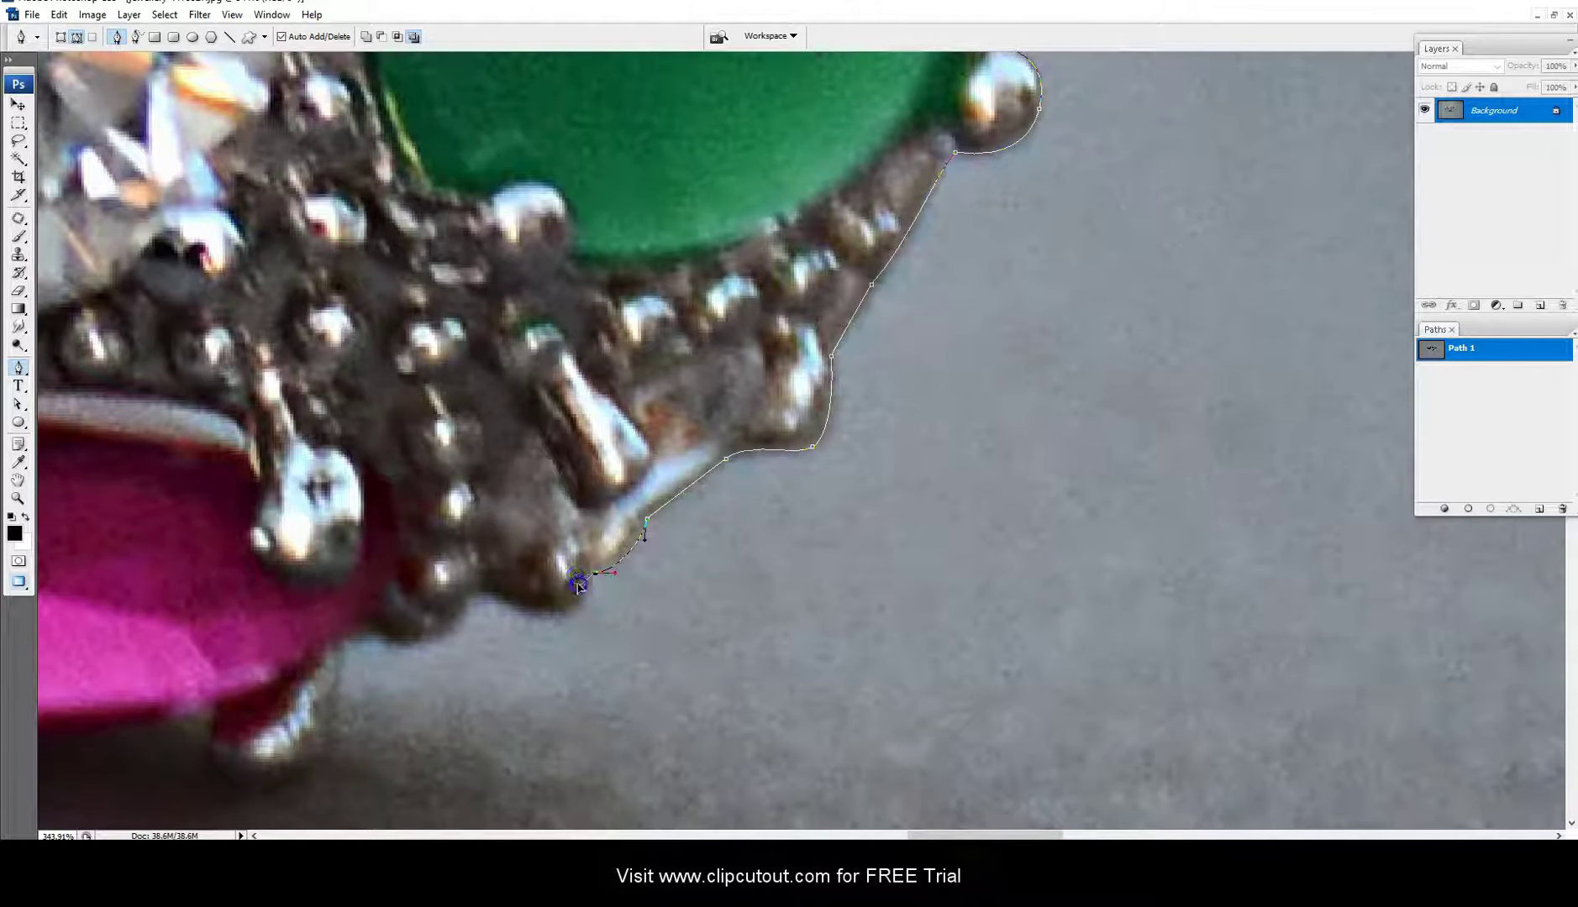
left_click_drag(588, 602, 761, 480)
left_click(655, 472)
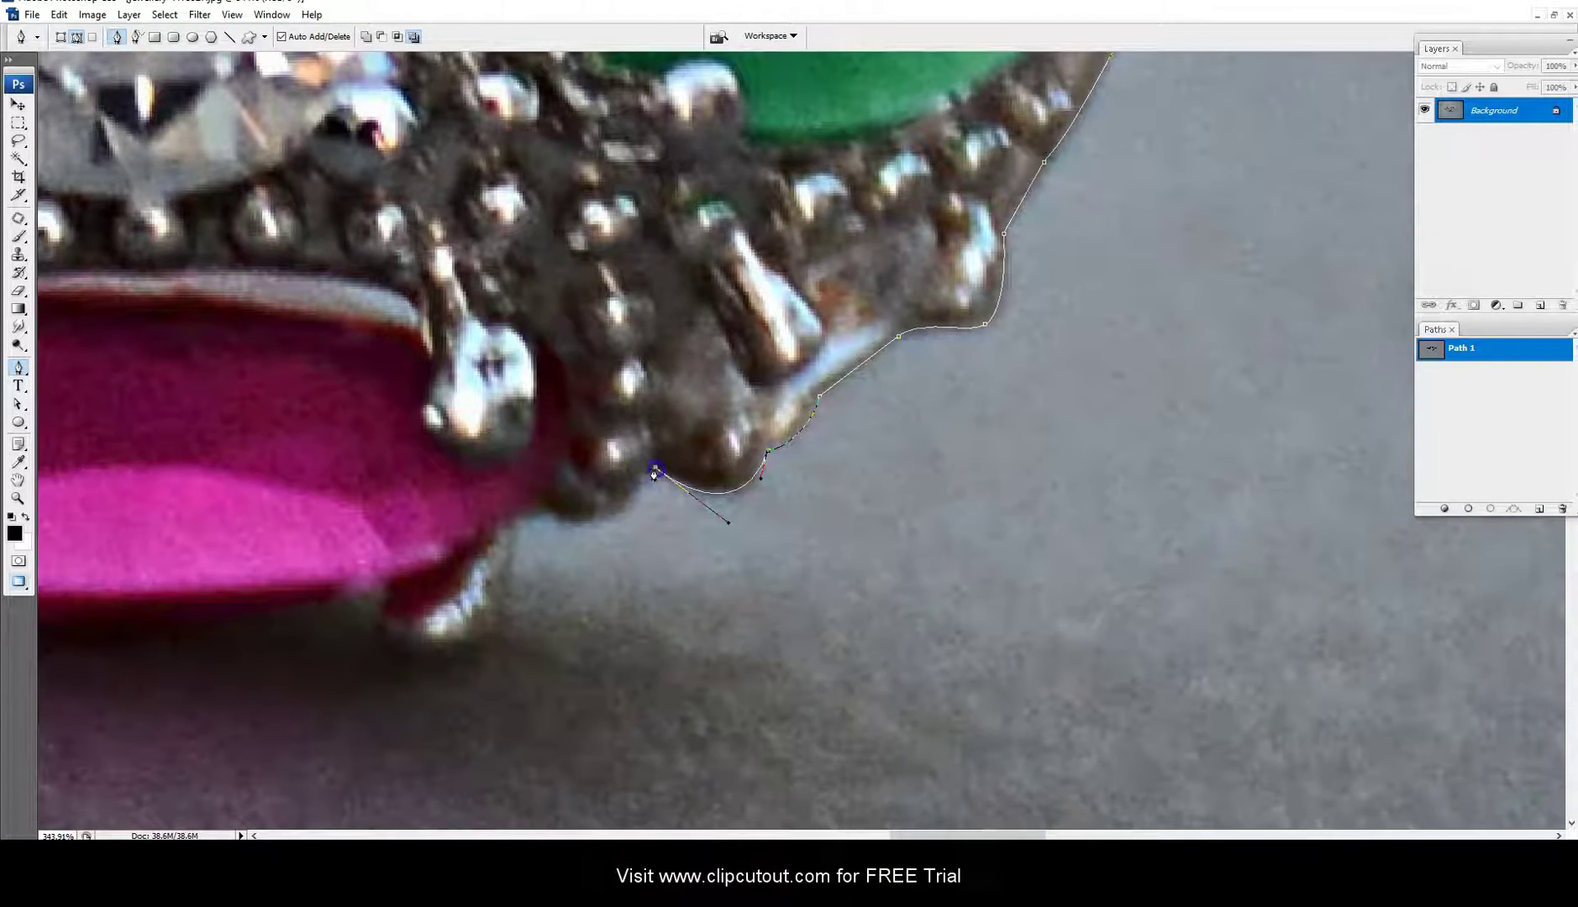
left_click_drag(549, 512, 494, 492)
left_click_drag(515, 565, 651, 463)
mouse_move(586, 558)
left_mouse_down()
mouse_move(524, 576)
mouse_move(523, 509)
mouse_move(676, 468)
left_mouse_up()
- Trace the path along the lower ruby's bottom edge to its left prong
scroll(482, 504, "down", 1)
mouse_move(472, 486)
left_mouse_down()
mouse_move(332, 497)
mouse_move(374, 515)
left_mouse_up()
left_click(290, 469)
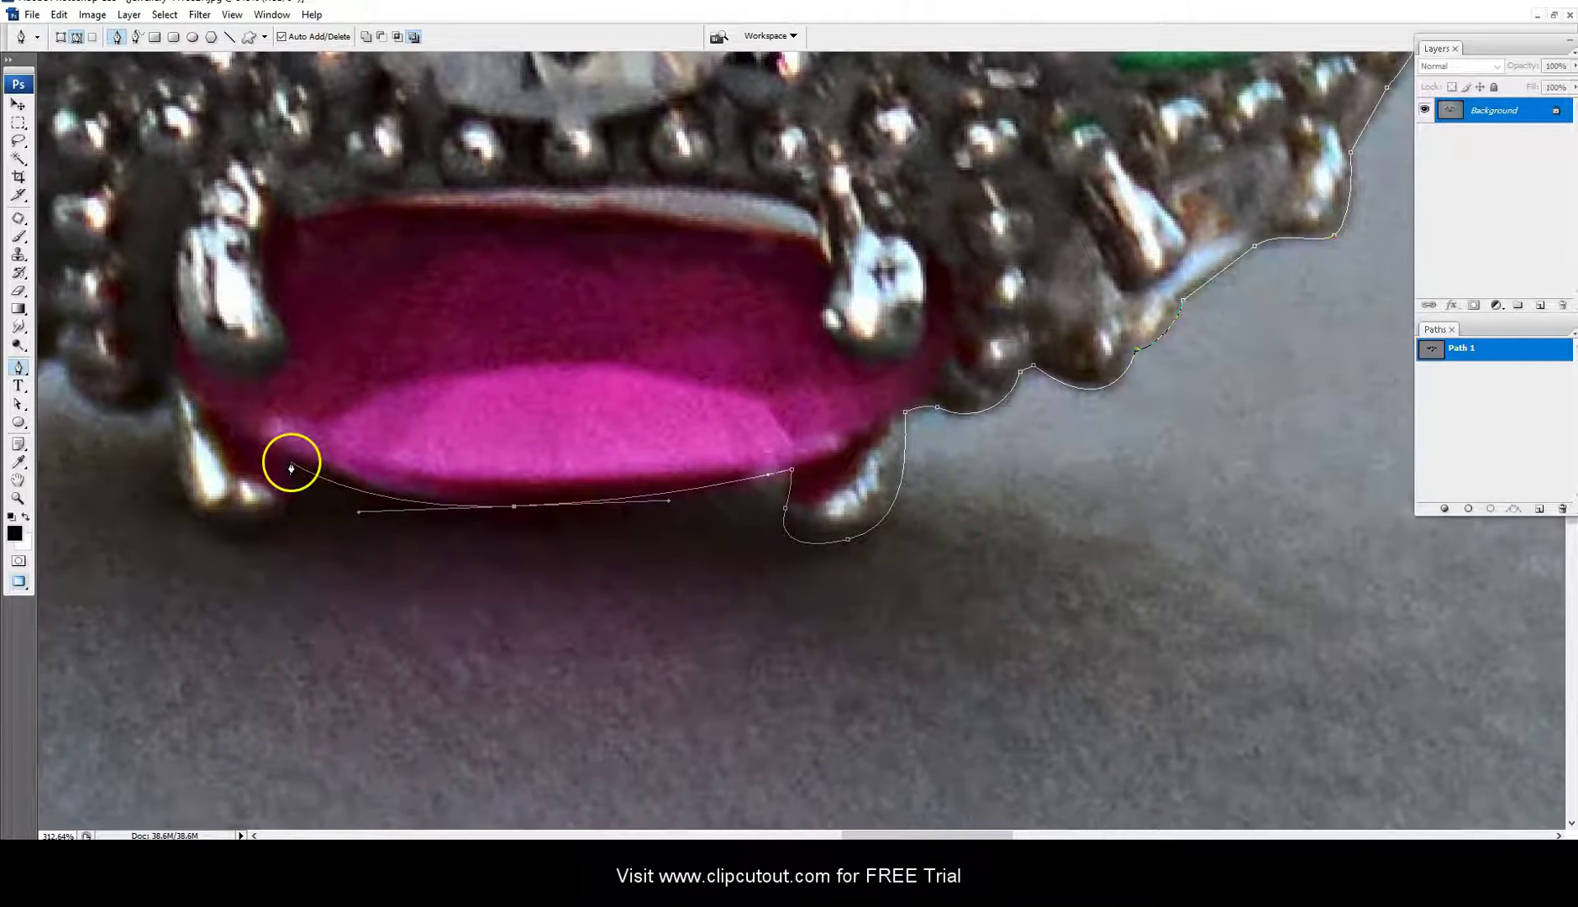
mouse_move(228, 526)
left_mouse_down()
mouse_move(370, 553)
mouse_move(332, 550)
left_mouse_up()
left_click_drag(299, 427, 308, 345)
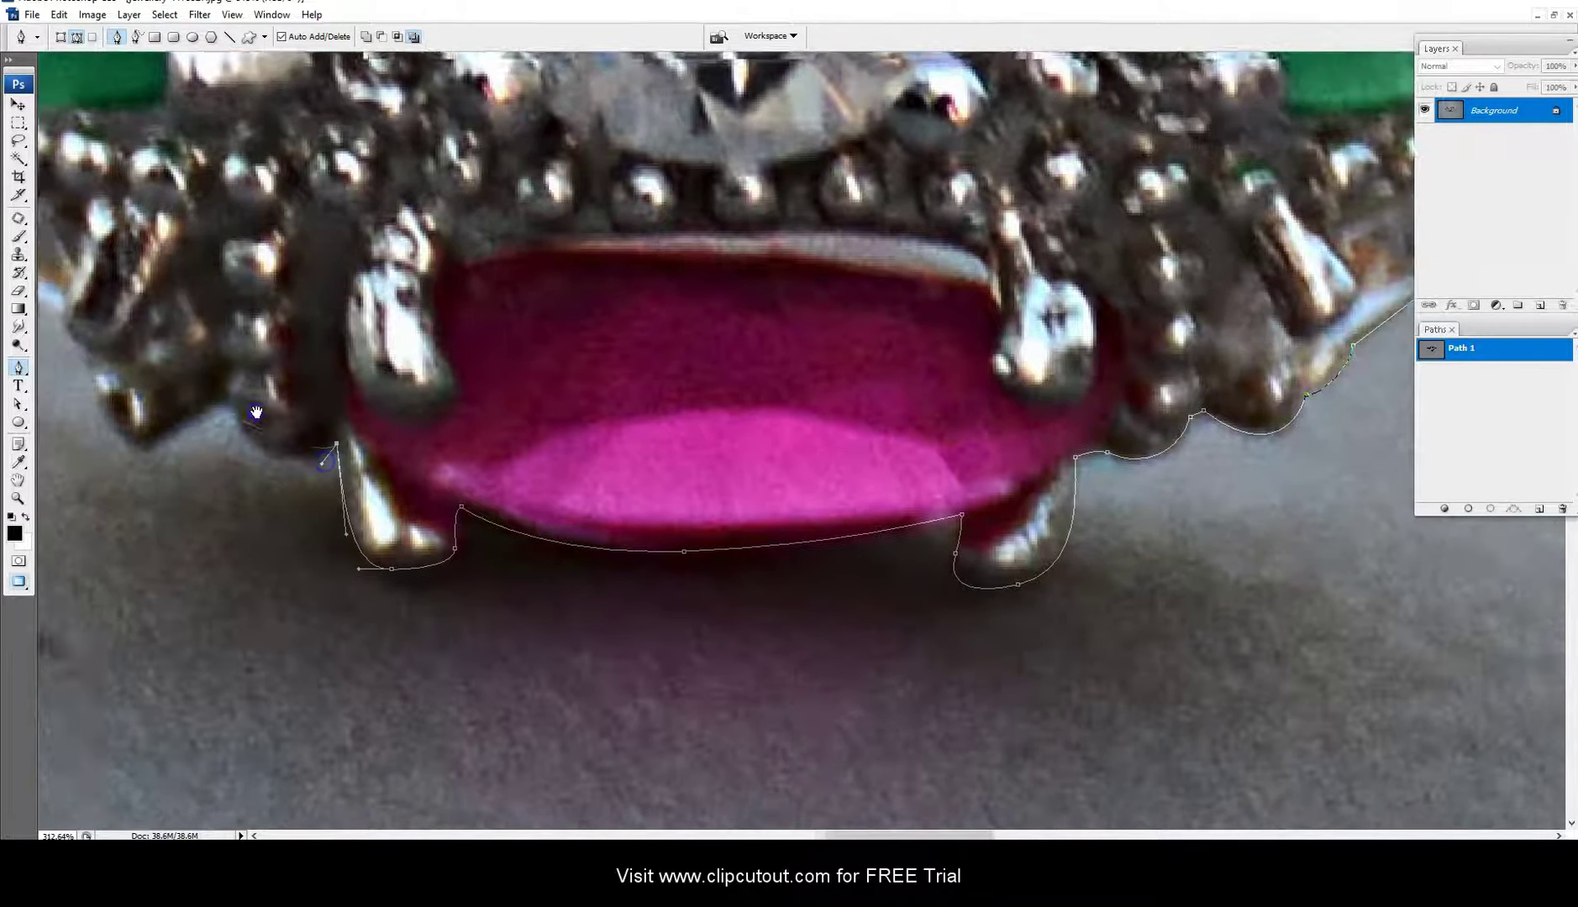
mouse_move(294, 436)
left_mouse_down()
mouse_move(388, 506)
mouse_move(263, 392)
mouse_move(275, 386)
left_mouse_up()
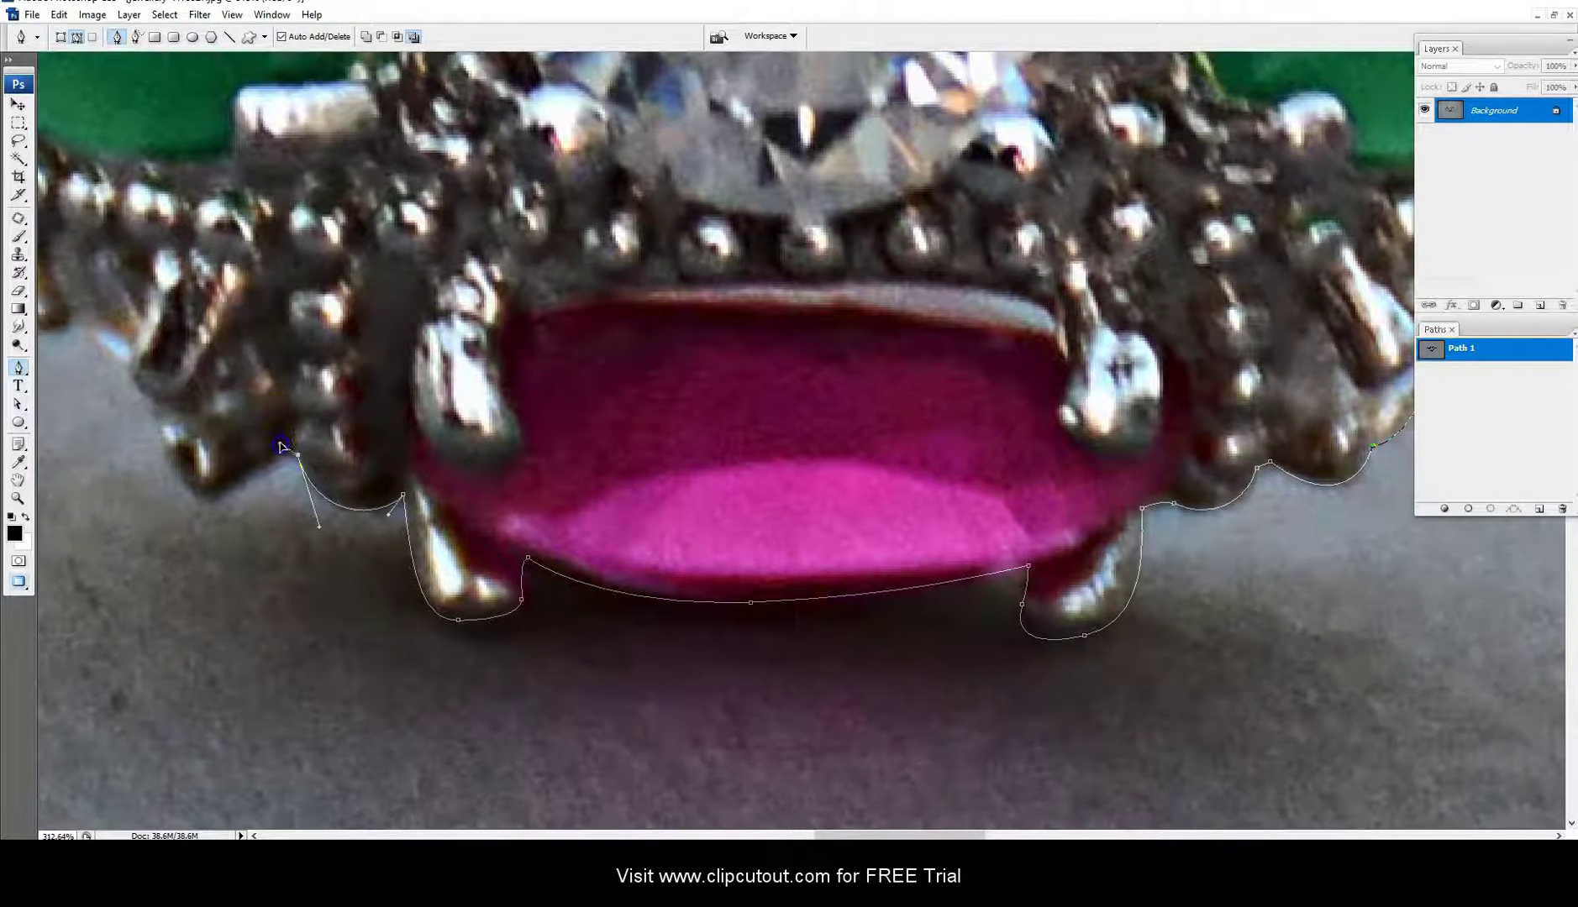
- Extend the path up the left bead cluster toward the left green stone's prong
left_click(204, 507)
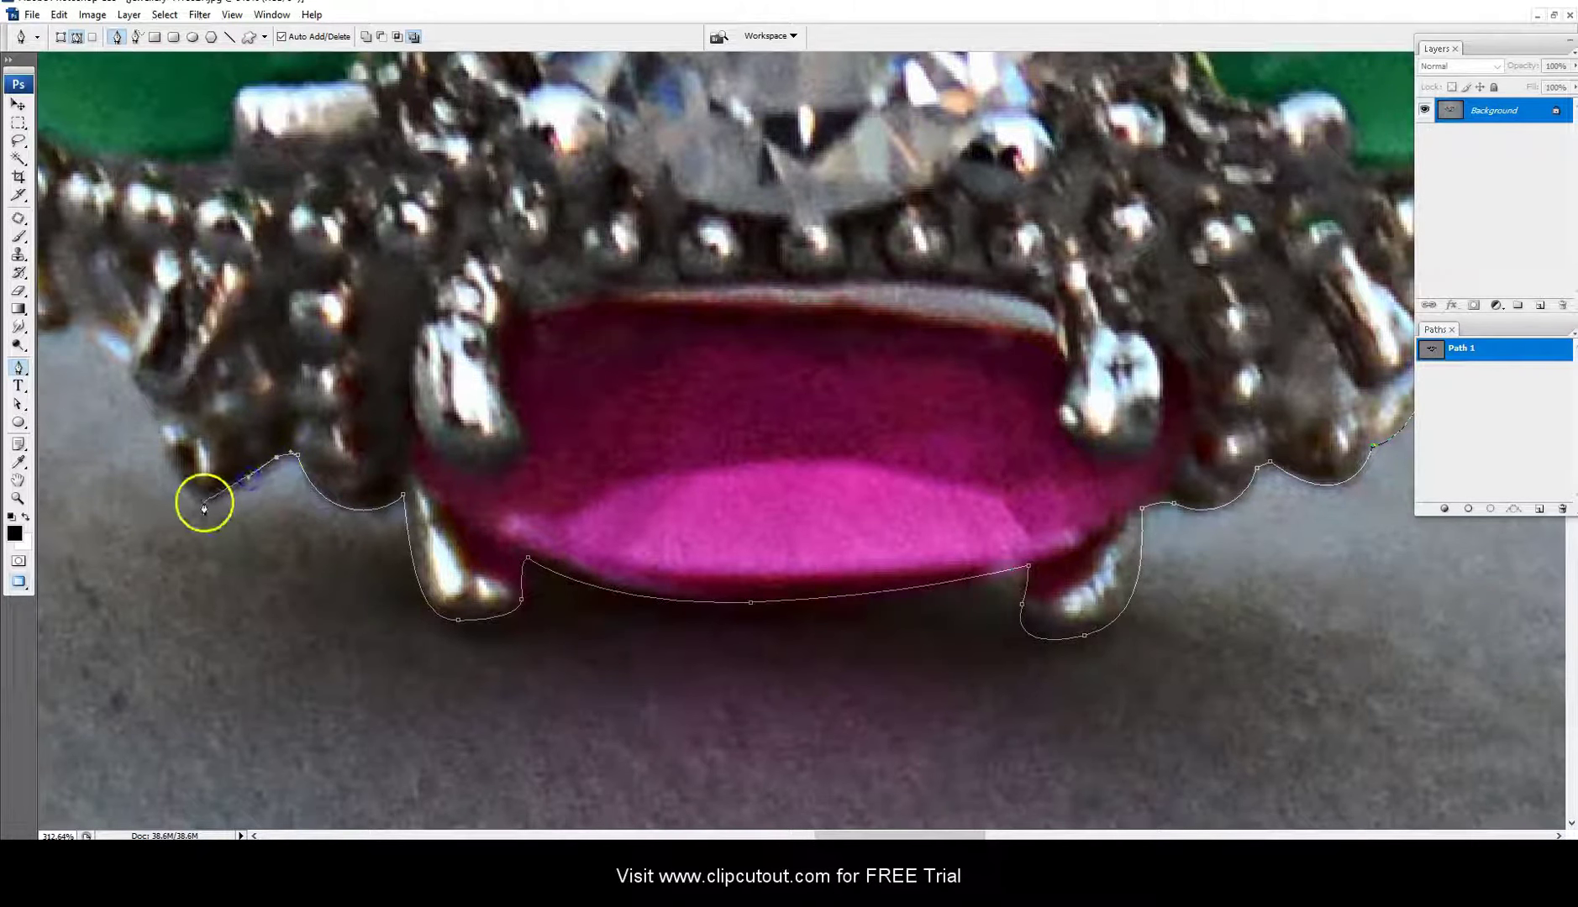
left_click_drag(190, 494, 286, 557)
left_click_drag(264, 486, 255, 475)
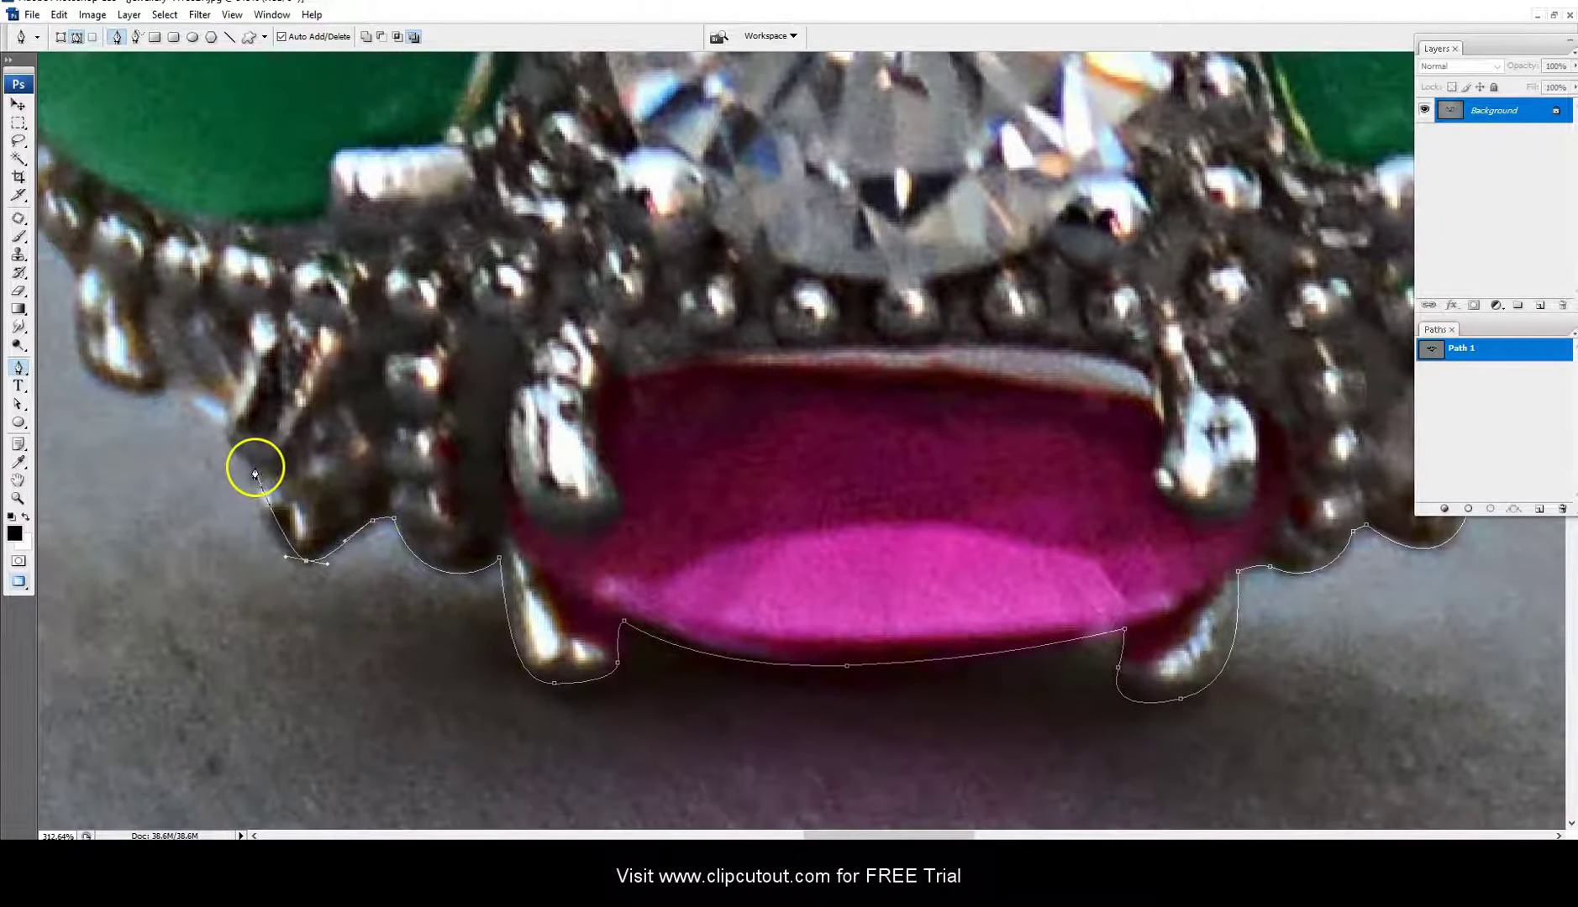
left_click(222, 430)
left_click_drag(171, 400, 246, 489)
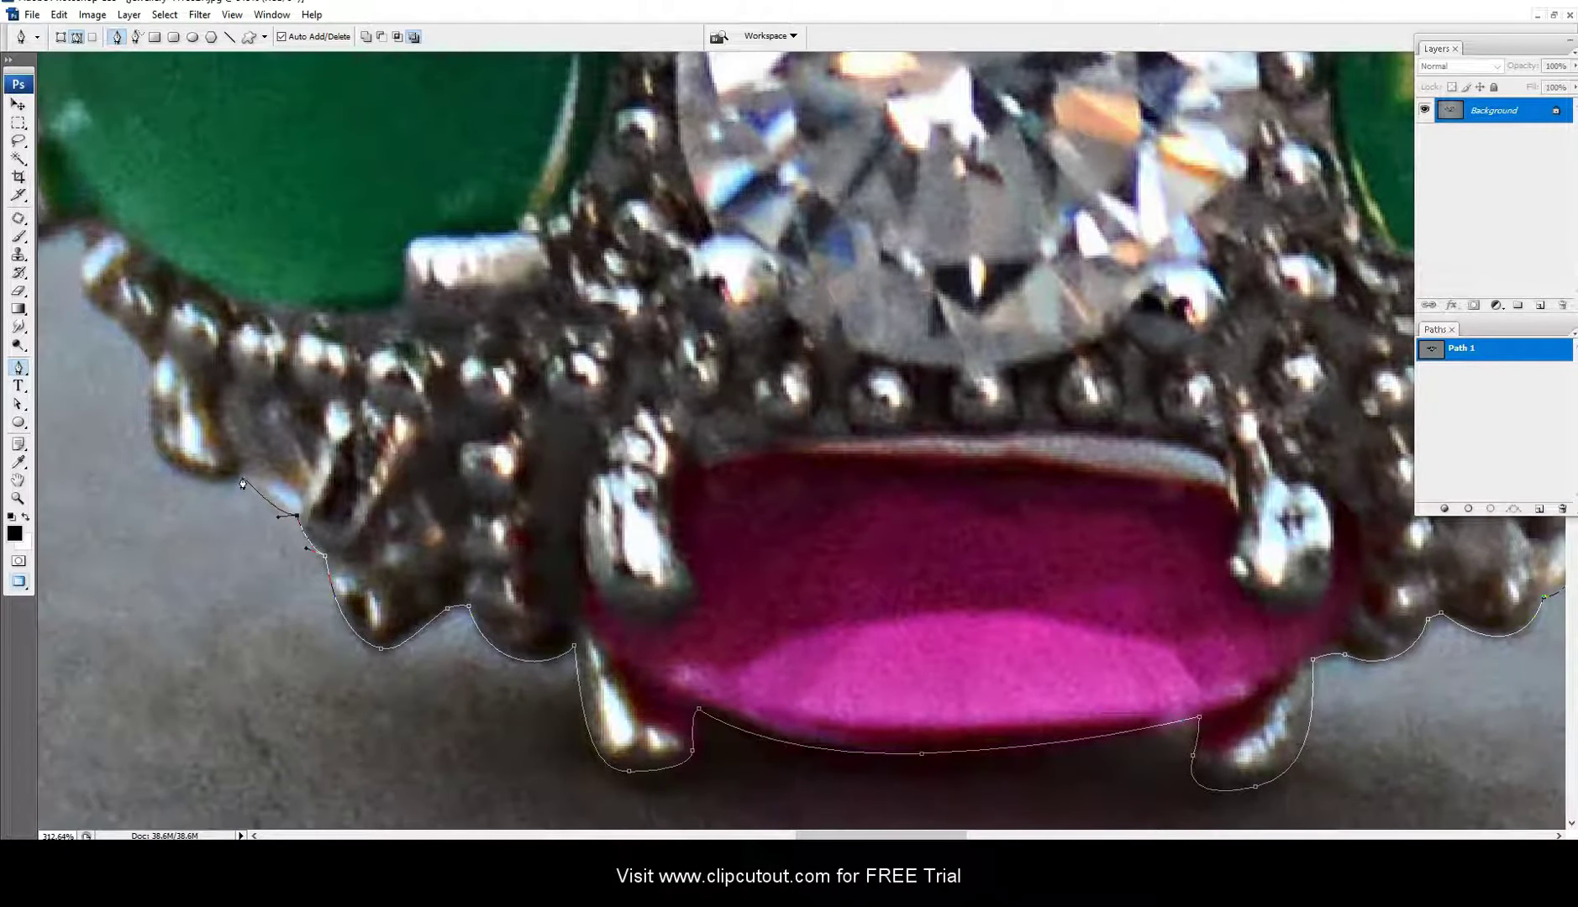
left_click_drag(226, 489, 328, 584)
left_click(269, 559)
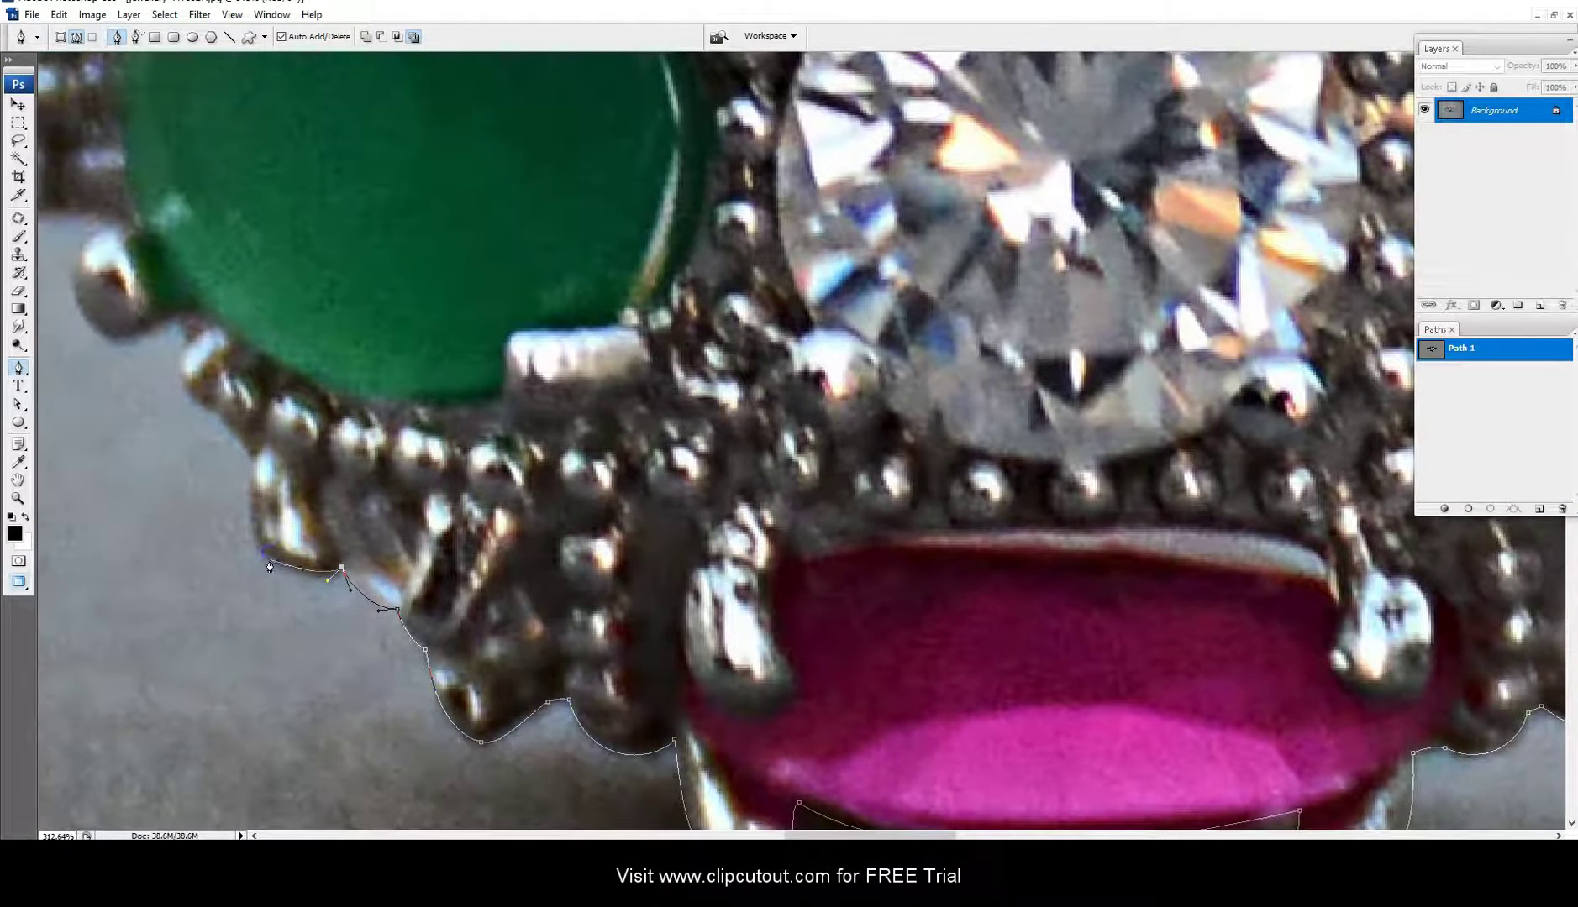
left_click_drag(249, 498, 255, 449)
left_click(213, 401)
mouse_move(180, 415)
left_mouse_down()
mouse_move(217, 546)
mouse_move(220, 518)
mouse_move(267, 595)
left_mouse_up()
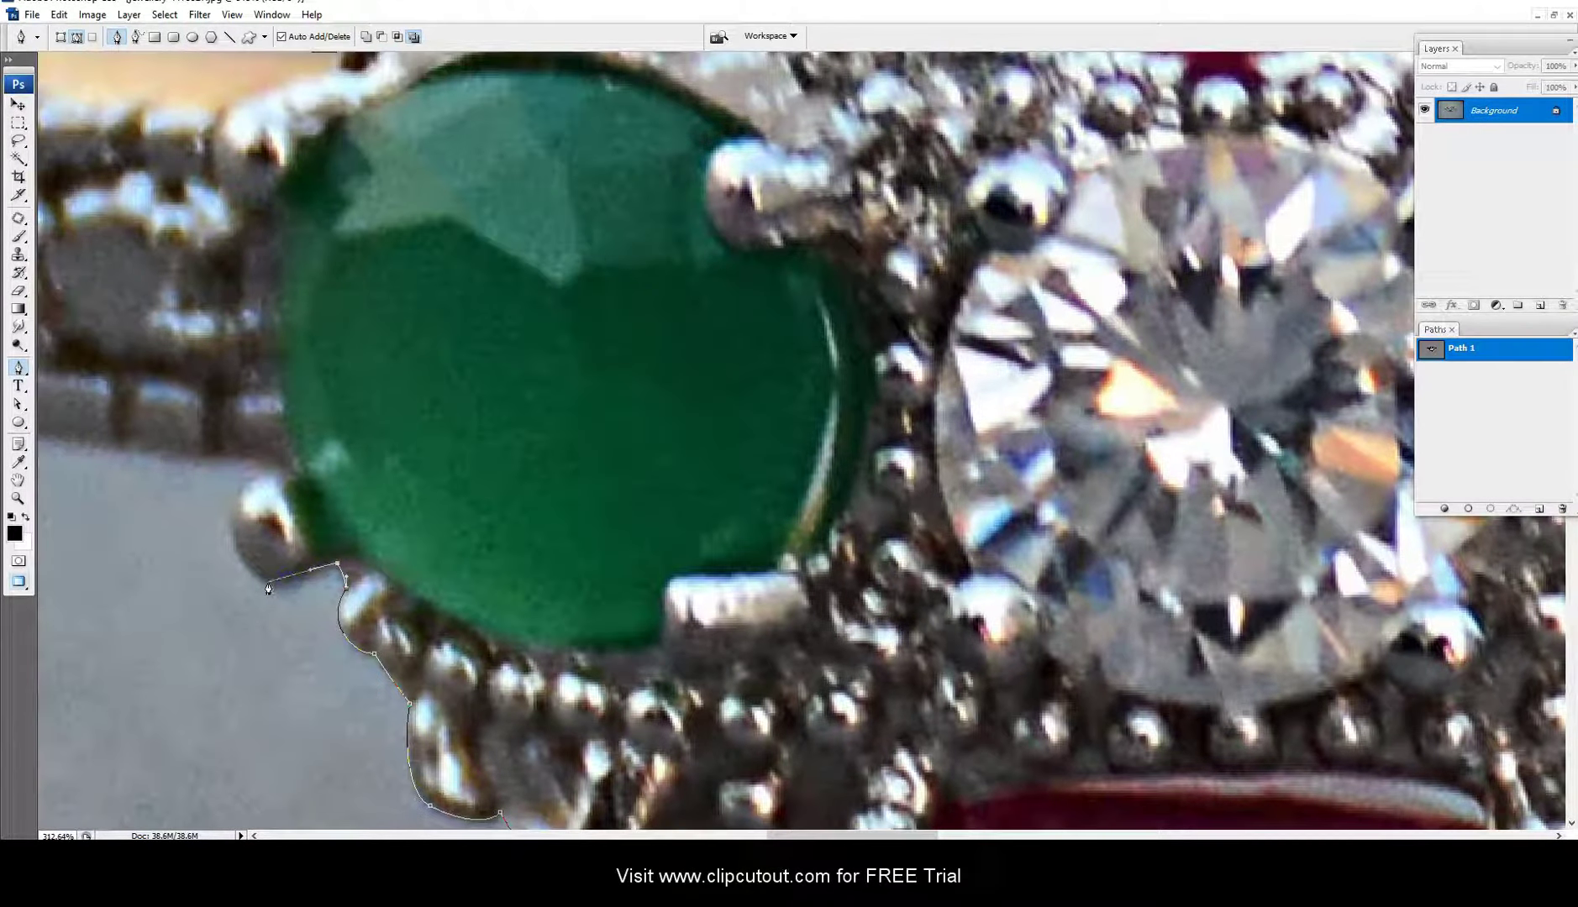
- Curve the path around the left green stone's prong
left_click(271, 472)
left_click_drag(274, 467, 447, 507)
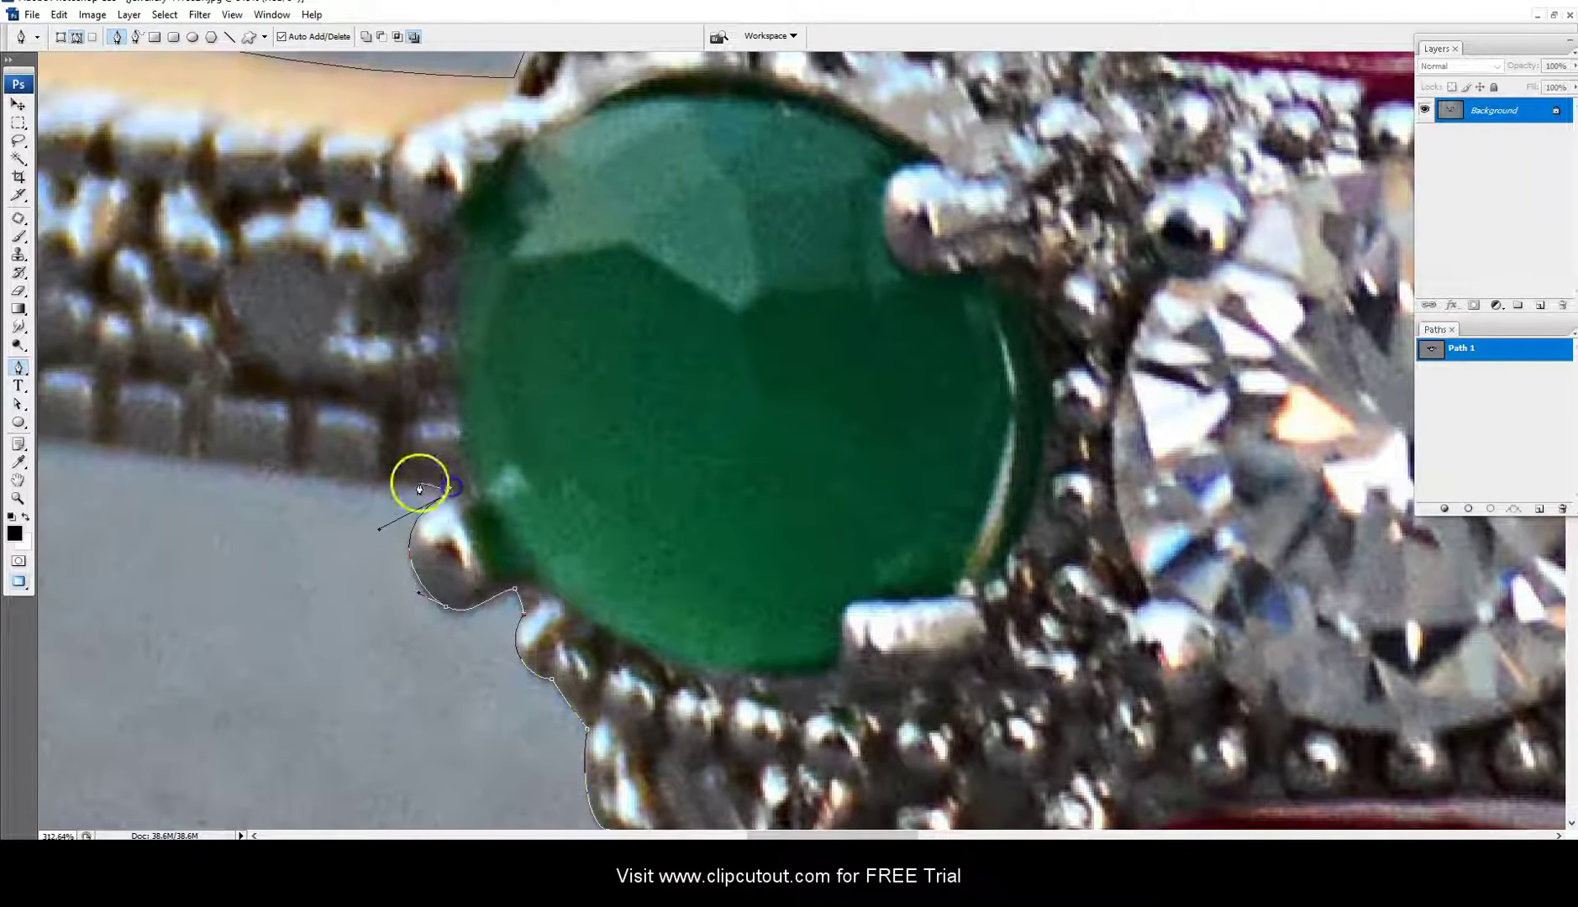
mouse_move(404, 481)
left_mouse_down()
mouse_move(333, 495)
mouse_move(405, 512)
left_mouse_up()
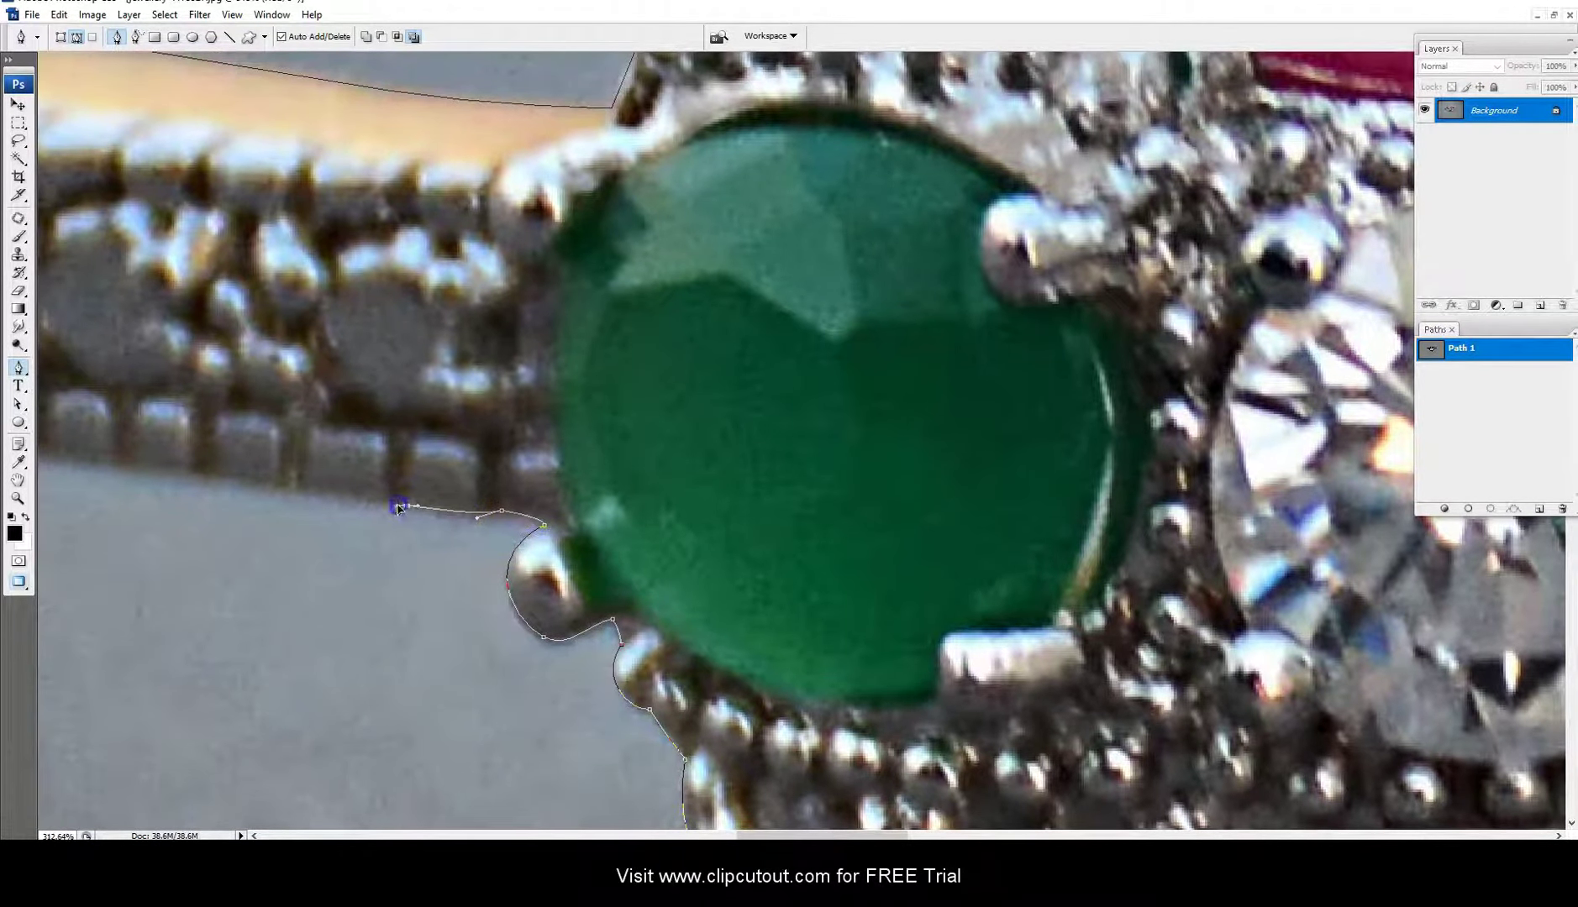
scroll(399, 508, "down", 2)
- Place anchors along the left band's lower edge to near its left end
left_click(555, 528)
left_click(406, 510)
left_click_drag(406, 509, 867, 695)
left_click(471, 597)
mouse_move(471, 598)
left_mouse_down()
mouse_move(333, 559)
mouse_move(528, 646)
left_mouse_up()
left_click(368, 577)
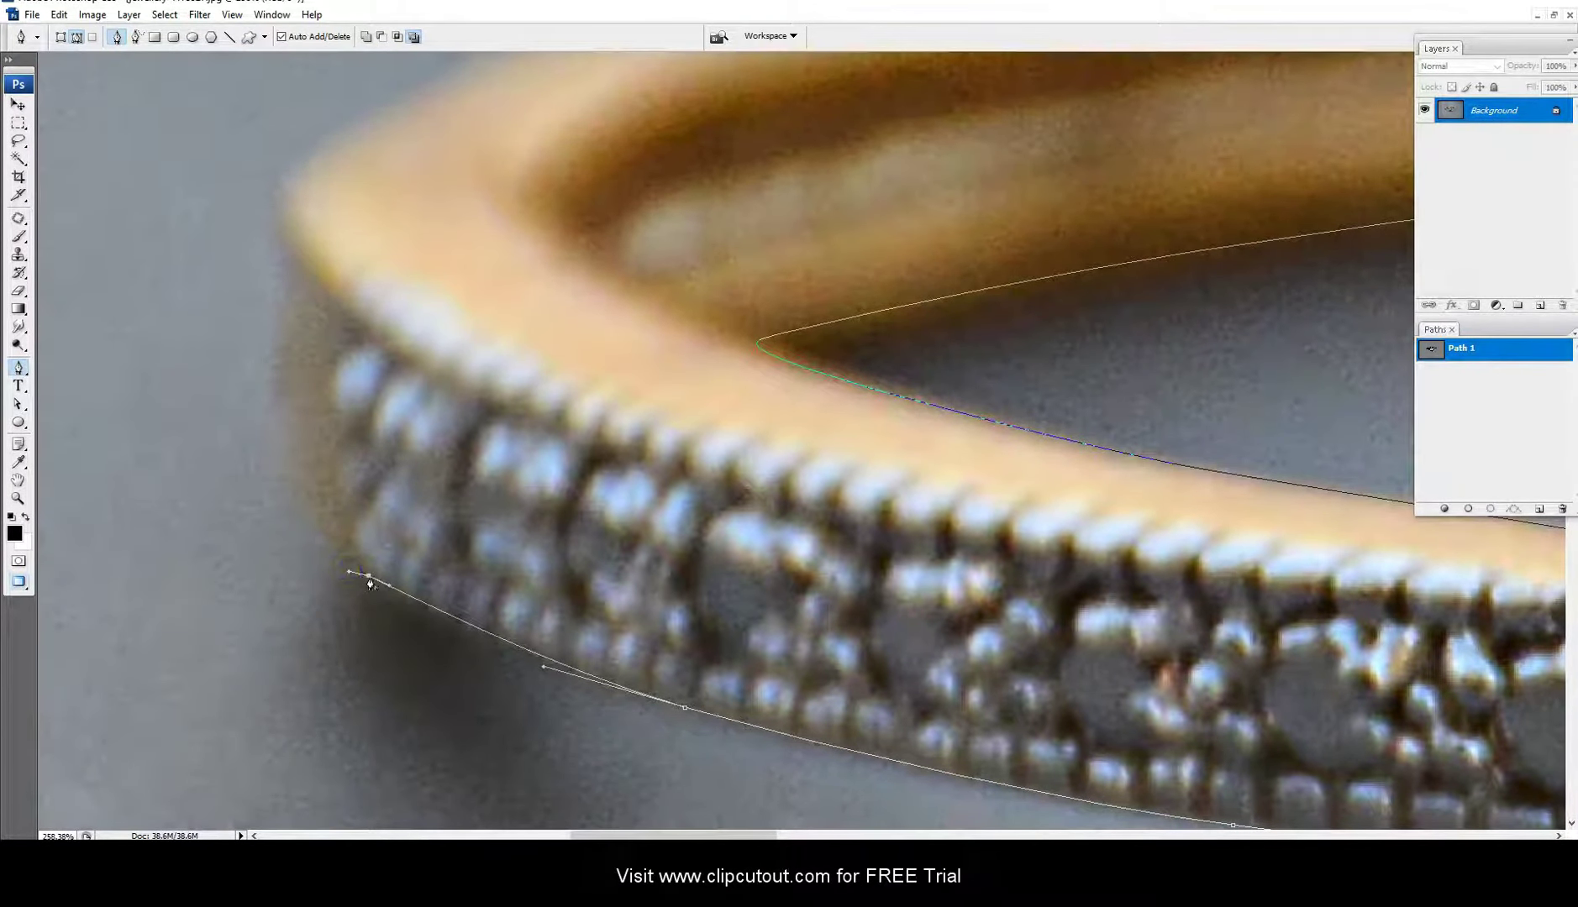
- Round the band's left tip with curved anchors and sweep the path along its top edge
left_click_drag(273, 460, 256, 393)
left_click_drag(287, 300, 285, 462)
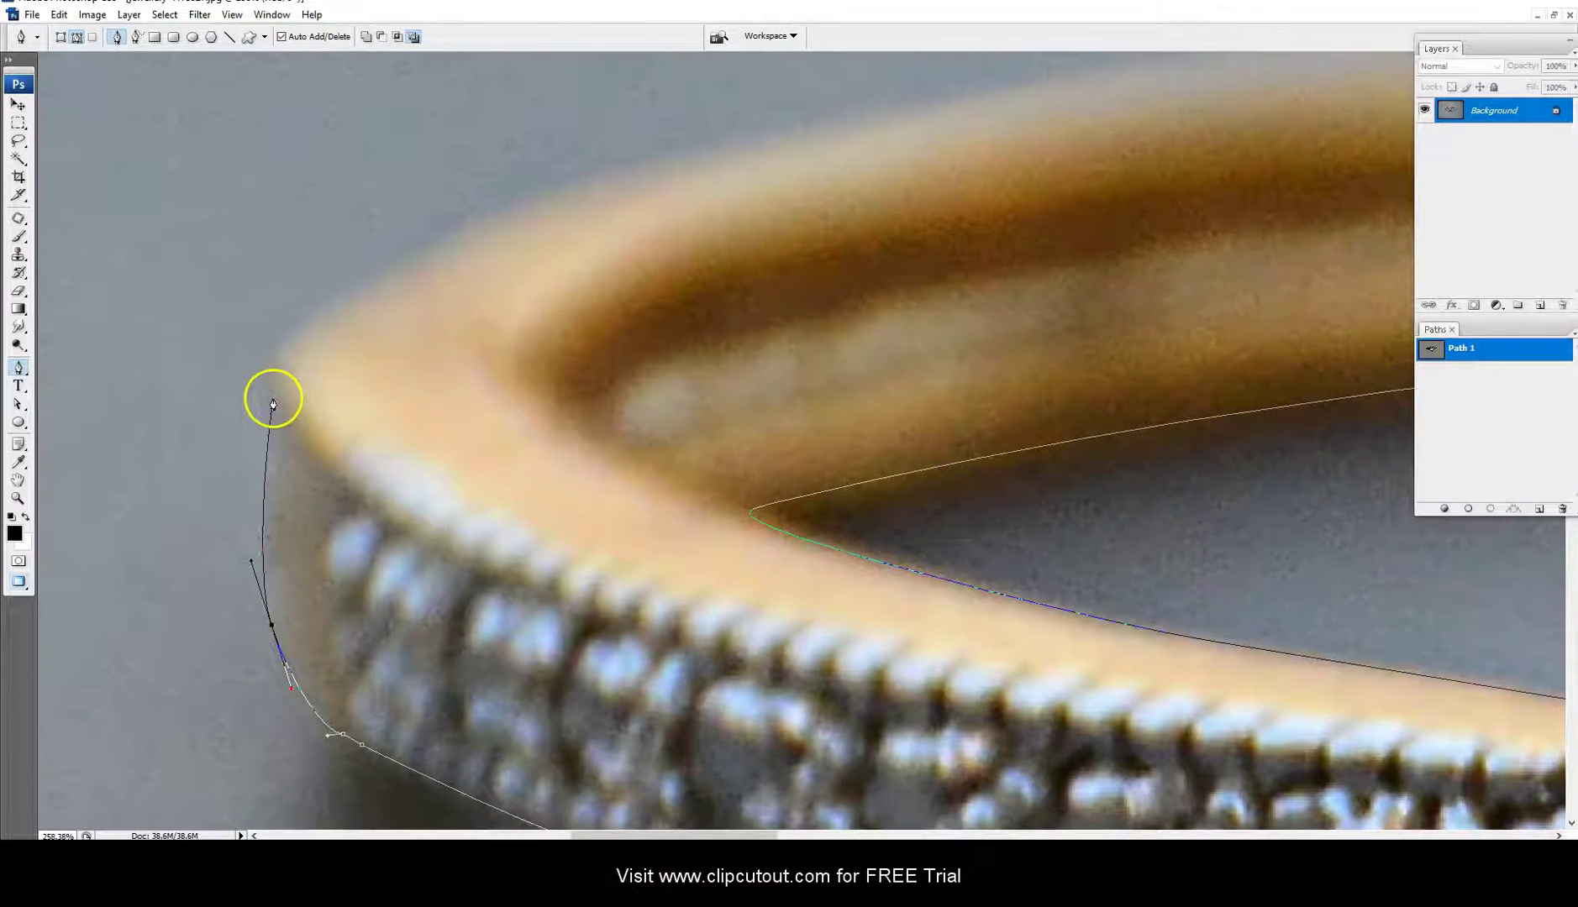
left_click_drag(269, 404, 233, 579)
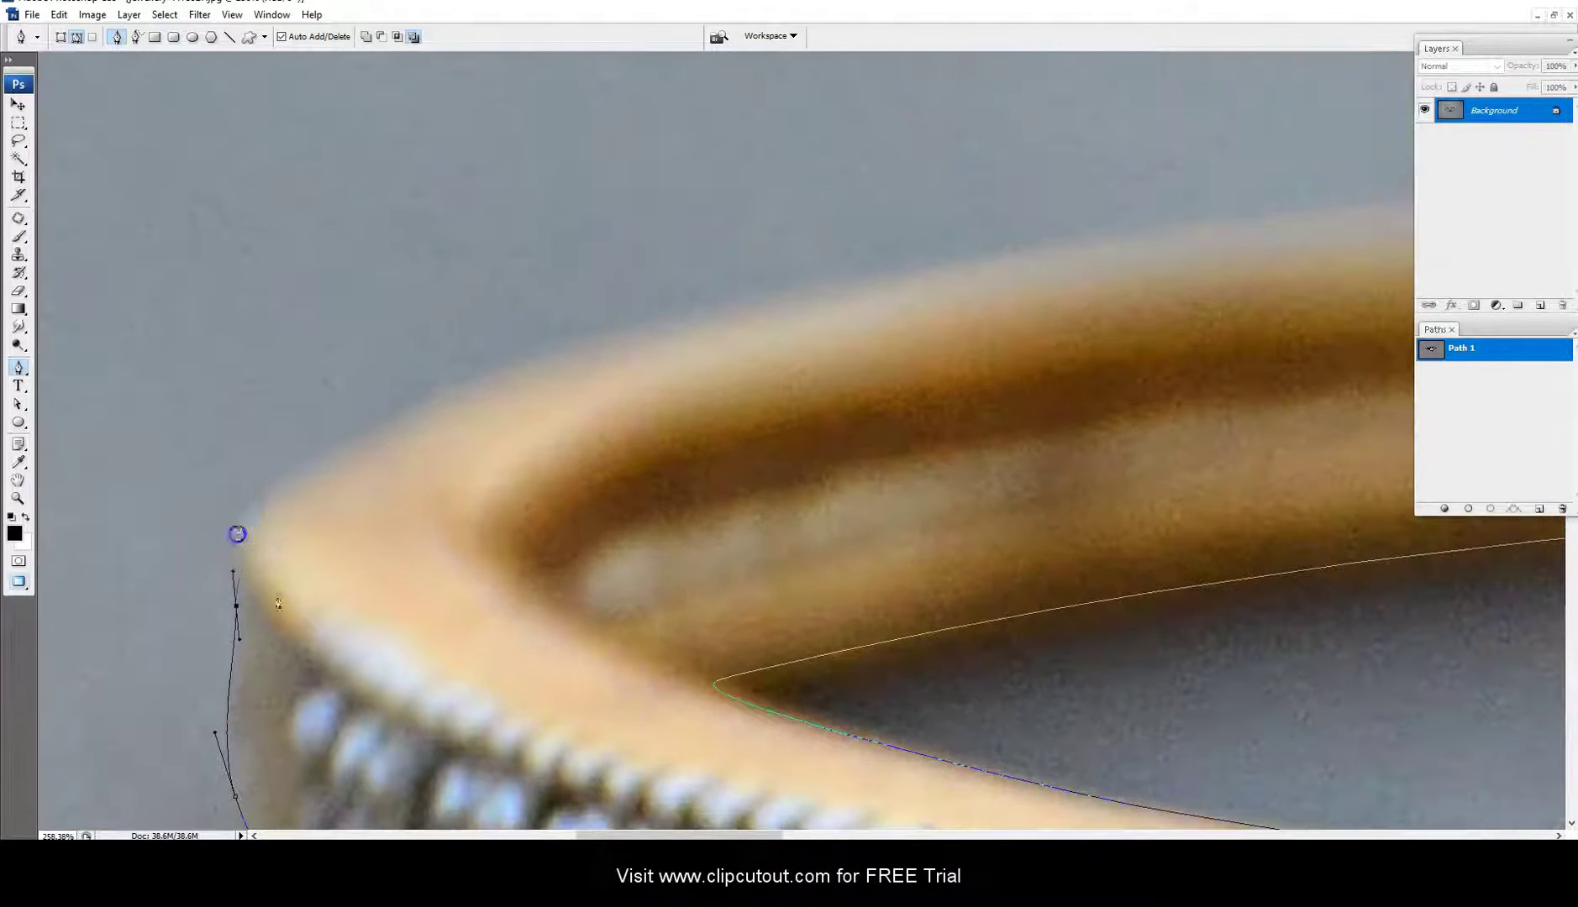
left_click_drag(272, 489, 275, 493)
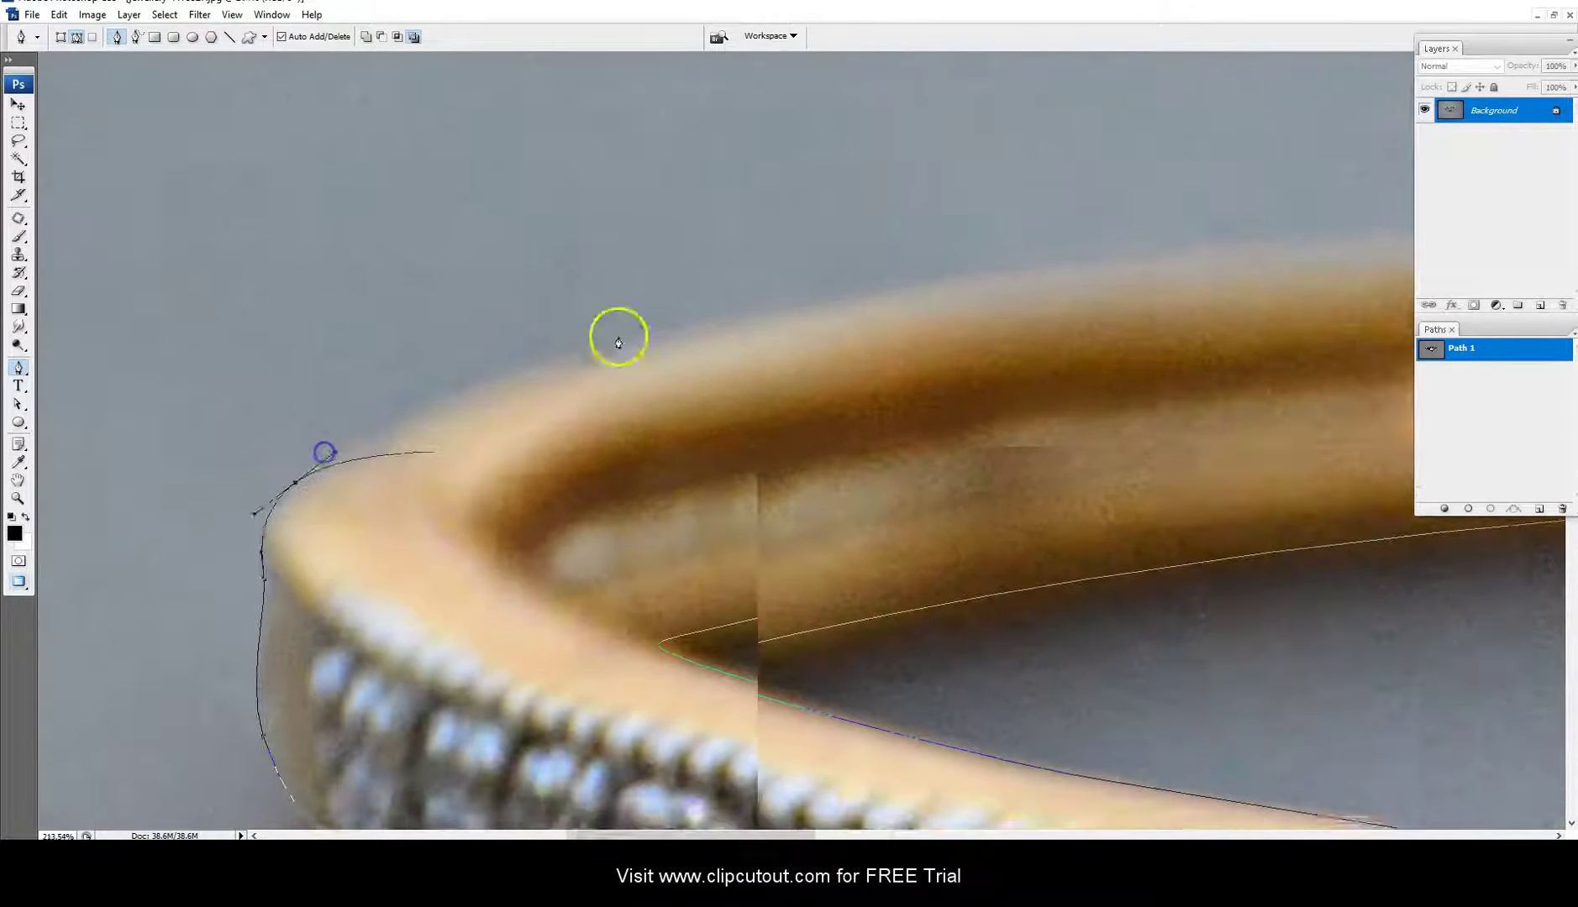
mouse_move(615, 334)
left_mouse_down()
mouse_move(486, 412)
mouse_move(786, 349)
mouse_move(494, 337)
mouse_move(989, 335)
mouse_move(473, 313)
mouse_move(126, 261)
left_mouse_up()
scroll(644, 334, "down", 1)
scroll(622, 338, "down", 1)
scroll(983, 336, "down", 1)
- Curve the path along the band's top right and down its right end
left_click_drag(830, 320, 1133, 365)
scroll(1368, 525, "up", 2)
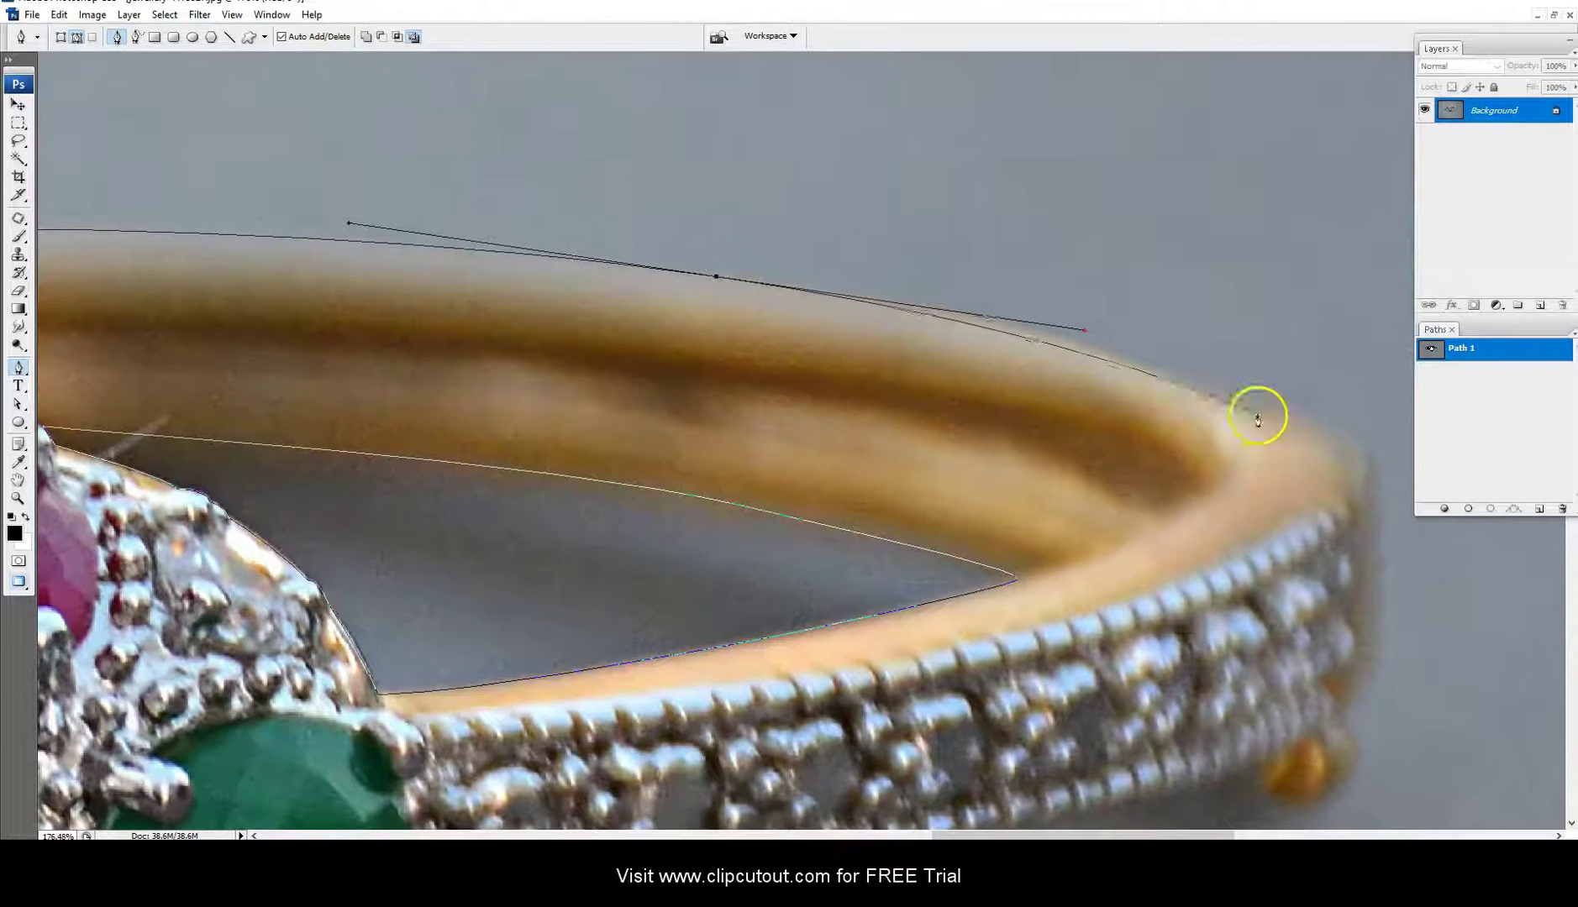
left_click_drag(1215, 392, 1281, 417)
left_click(1332, 430)
left_click_drag(1368, 505, 1380, 530)
- Curve the path around and under the small gold bead
scroll(1378, 525, "down", 3)
scroll(1366, 504, "up", 1)
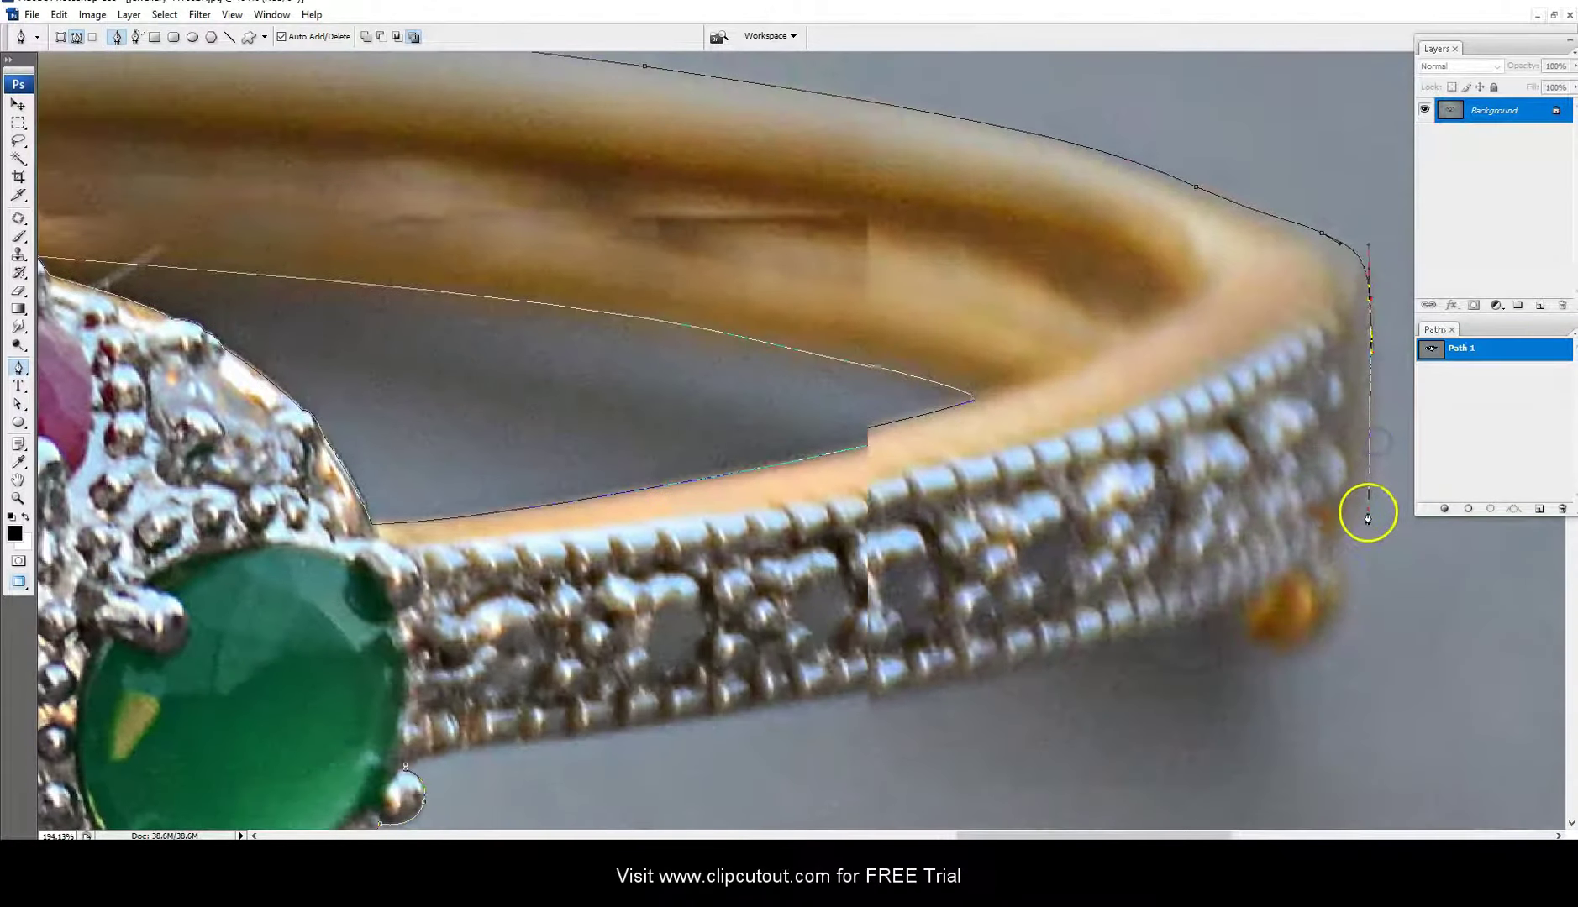
left_click(1368, 518)
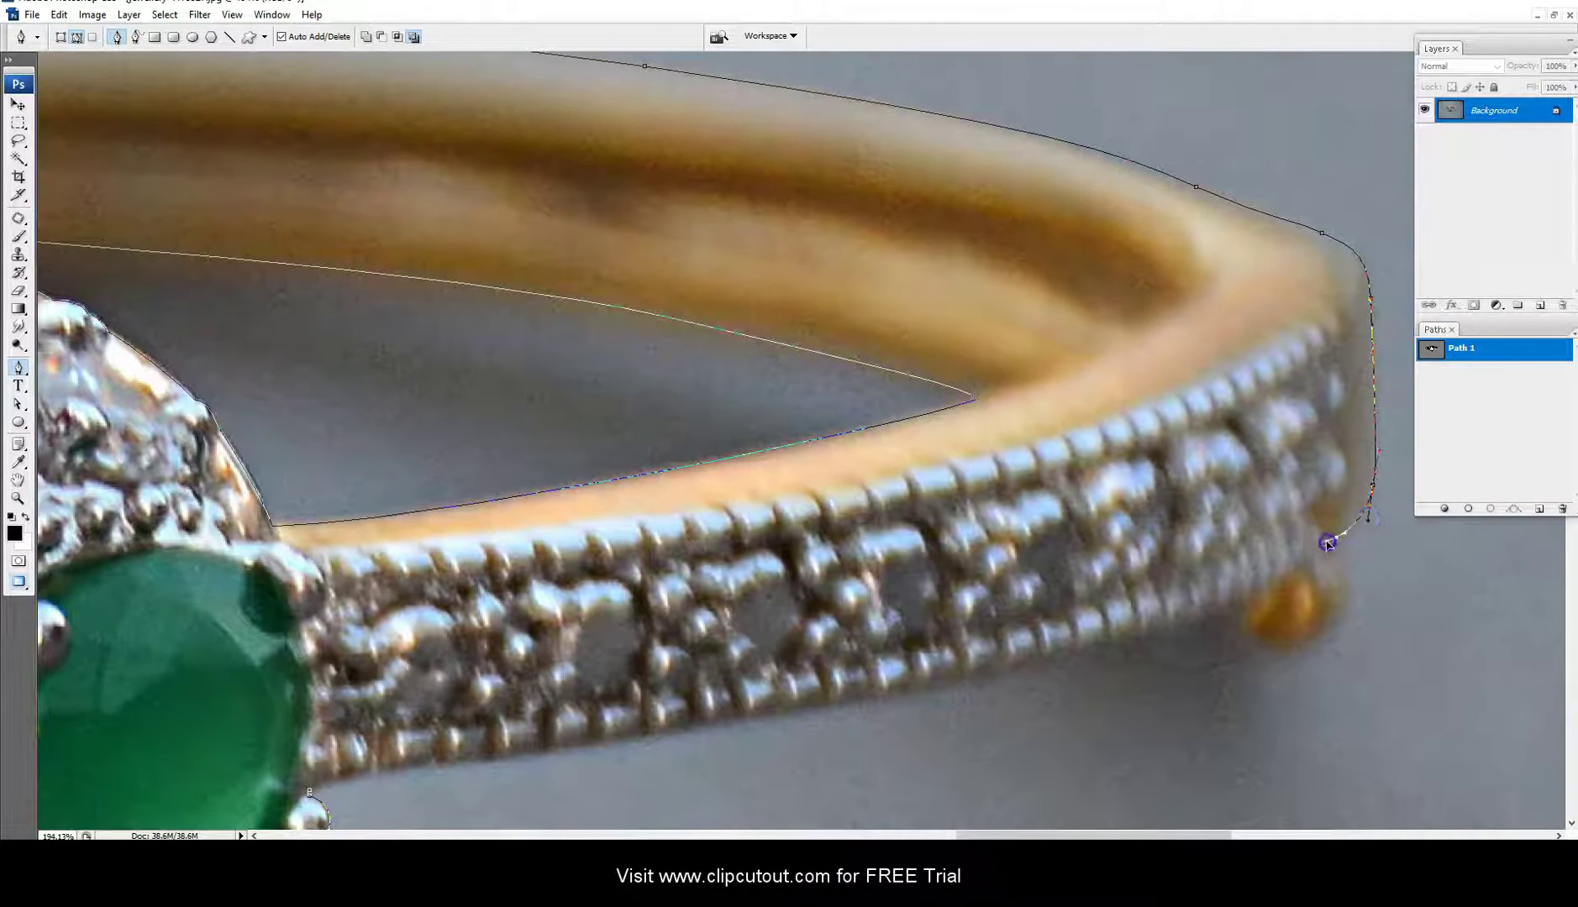
left_click_drag(1342, 611, 1328, 642)
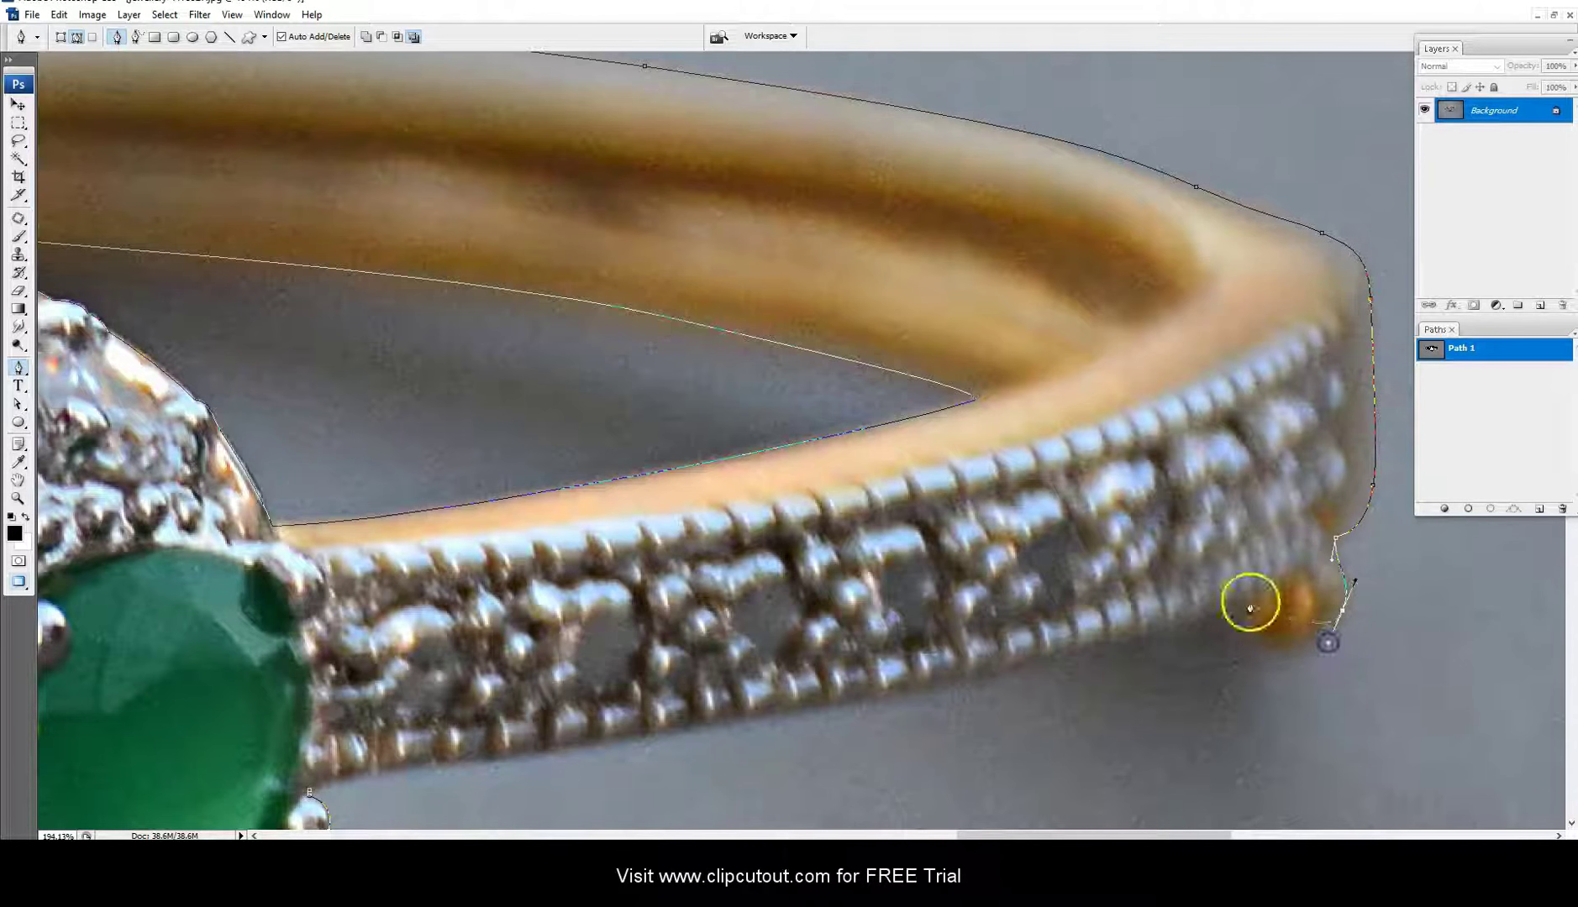
left_click_drag(1240, 606, 1240, 558)
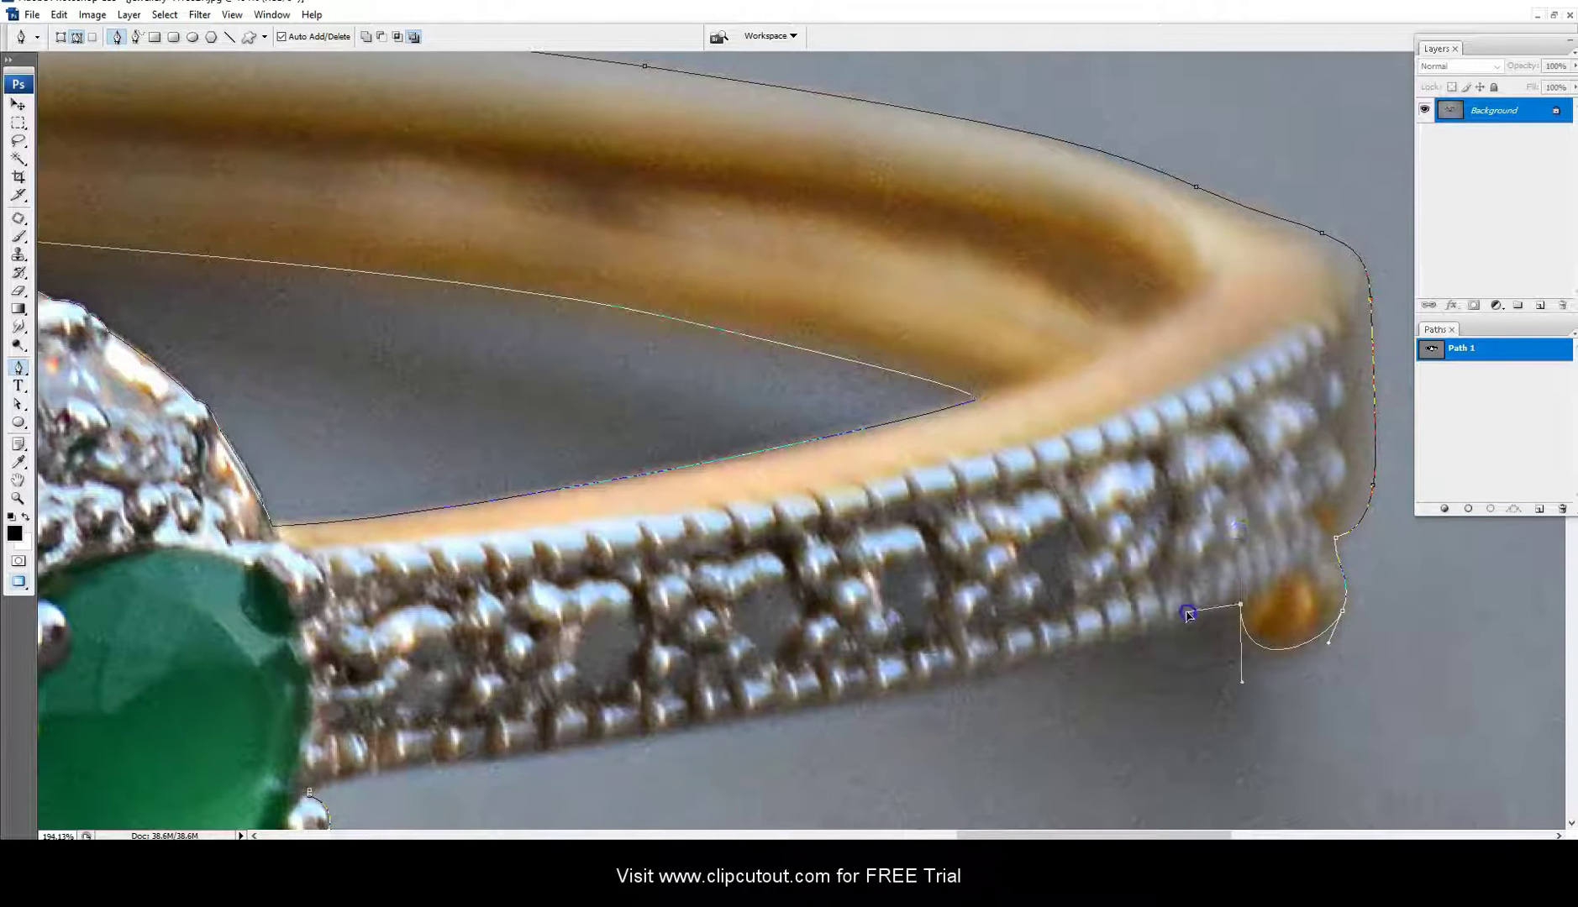
scroll(1187, 615, "left", 3)
scroll(1187, 615, "down", 1)
- Trace the band's underside back to the start, close the path, and fit the image on screen
left_click_drag(1096, 607, 872, 639)
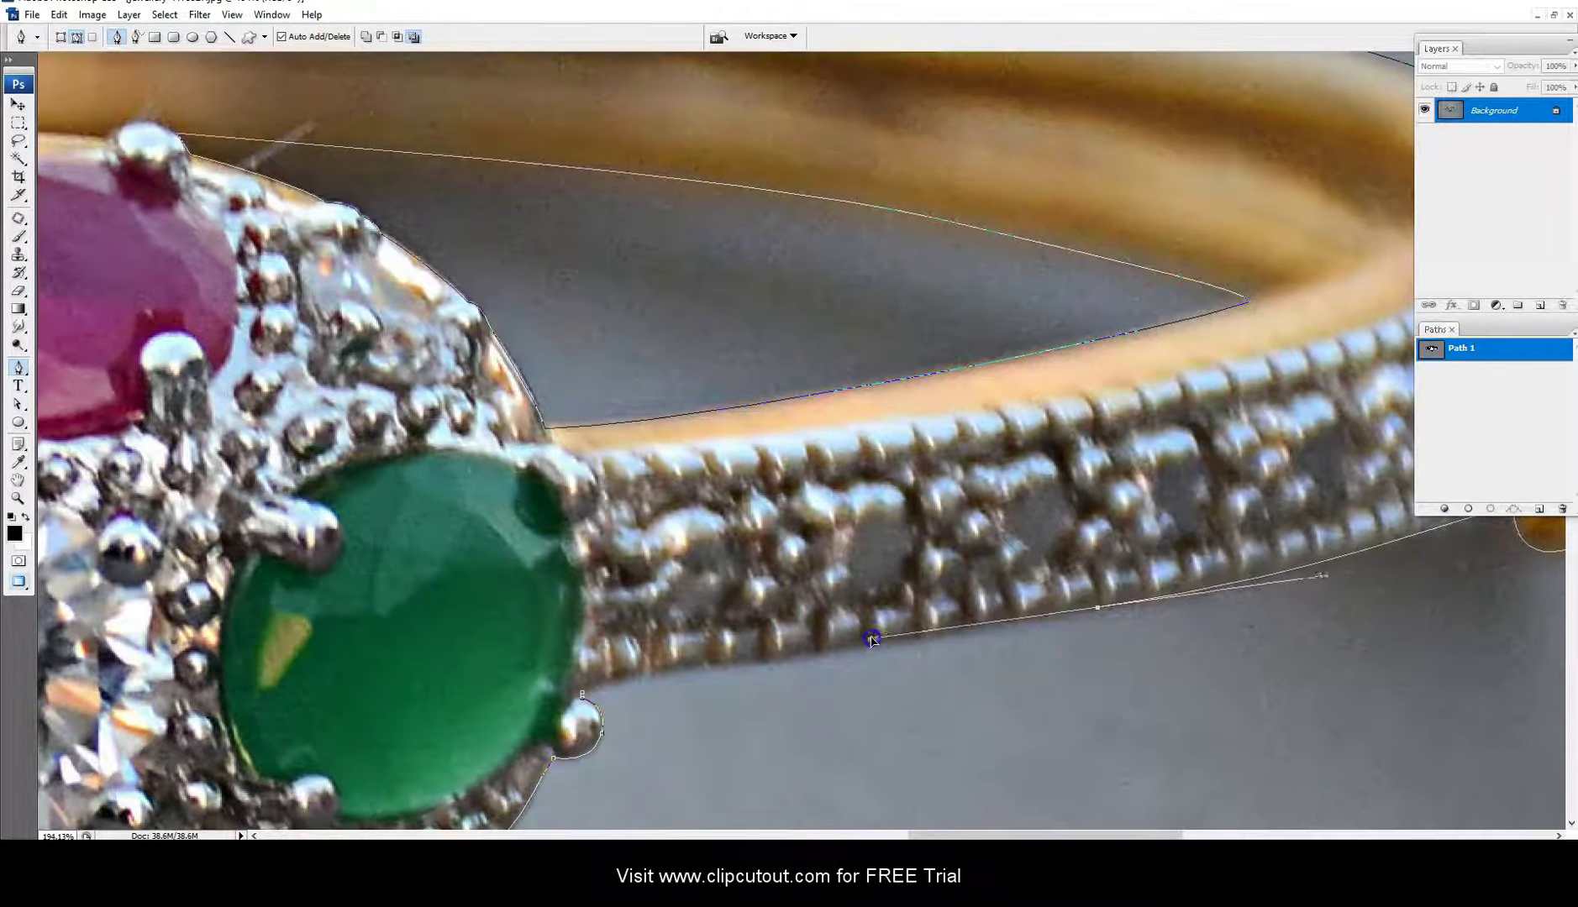
left_click(738, 668)
left_click_drag(739, 669, 722, 666)
left_click(585, 692)
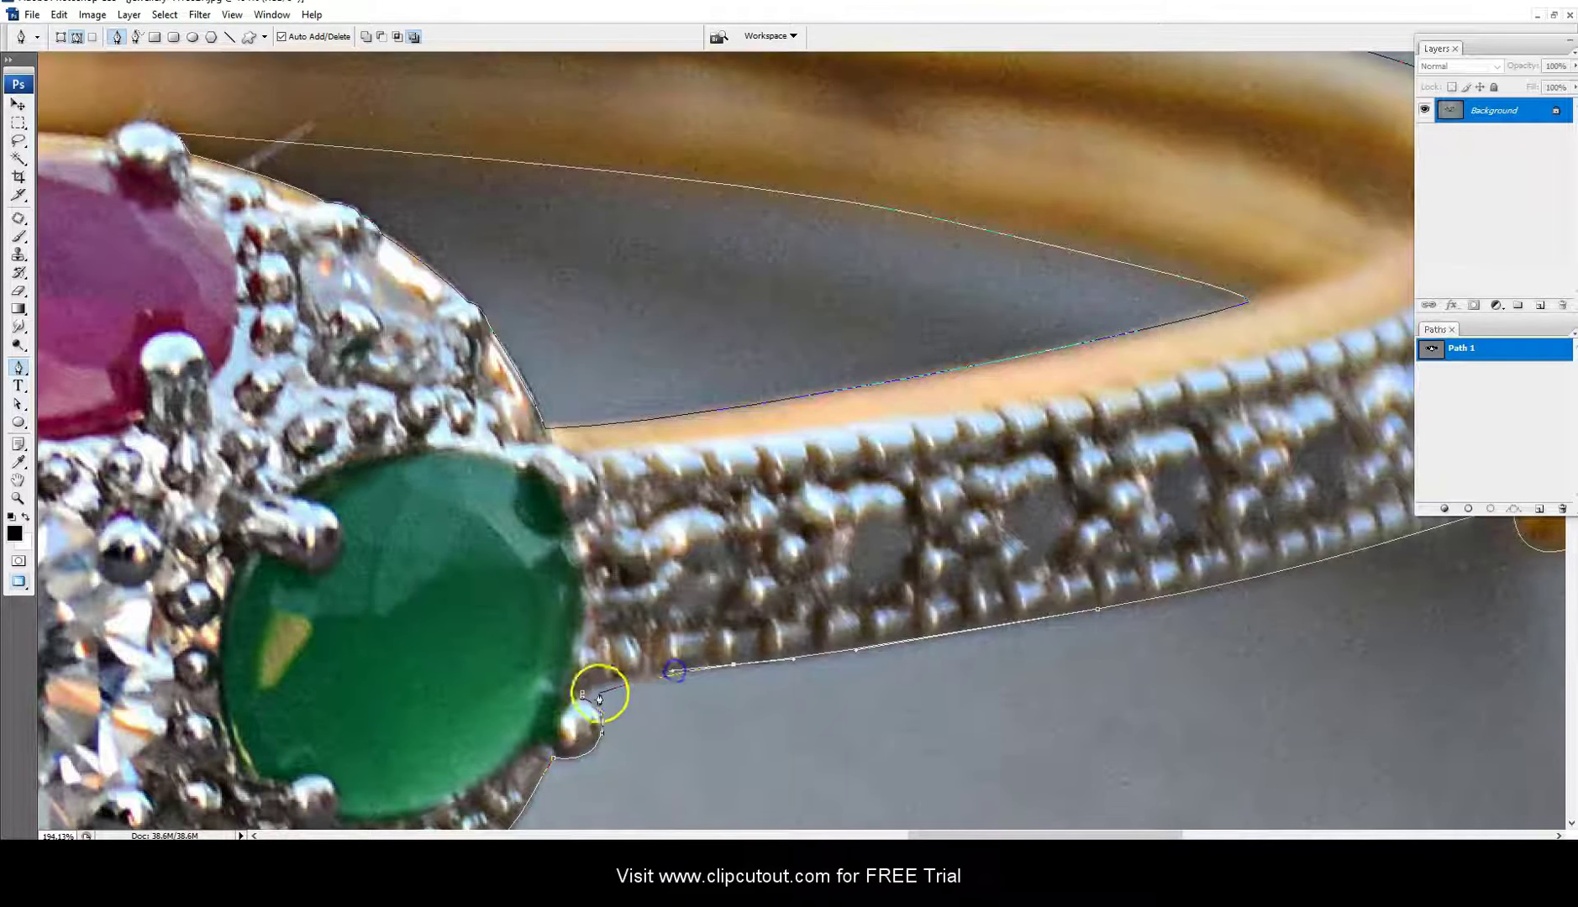
left_click(510, 687)
scroll(510, 687, "down", 3)
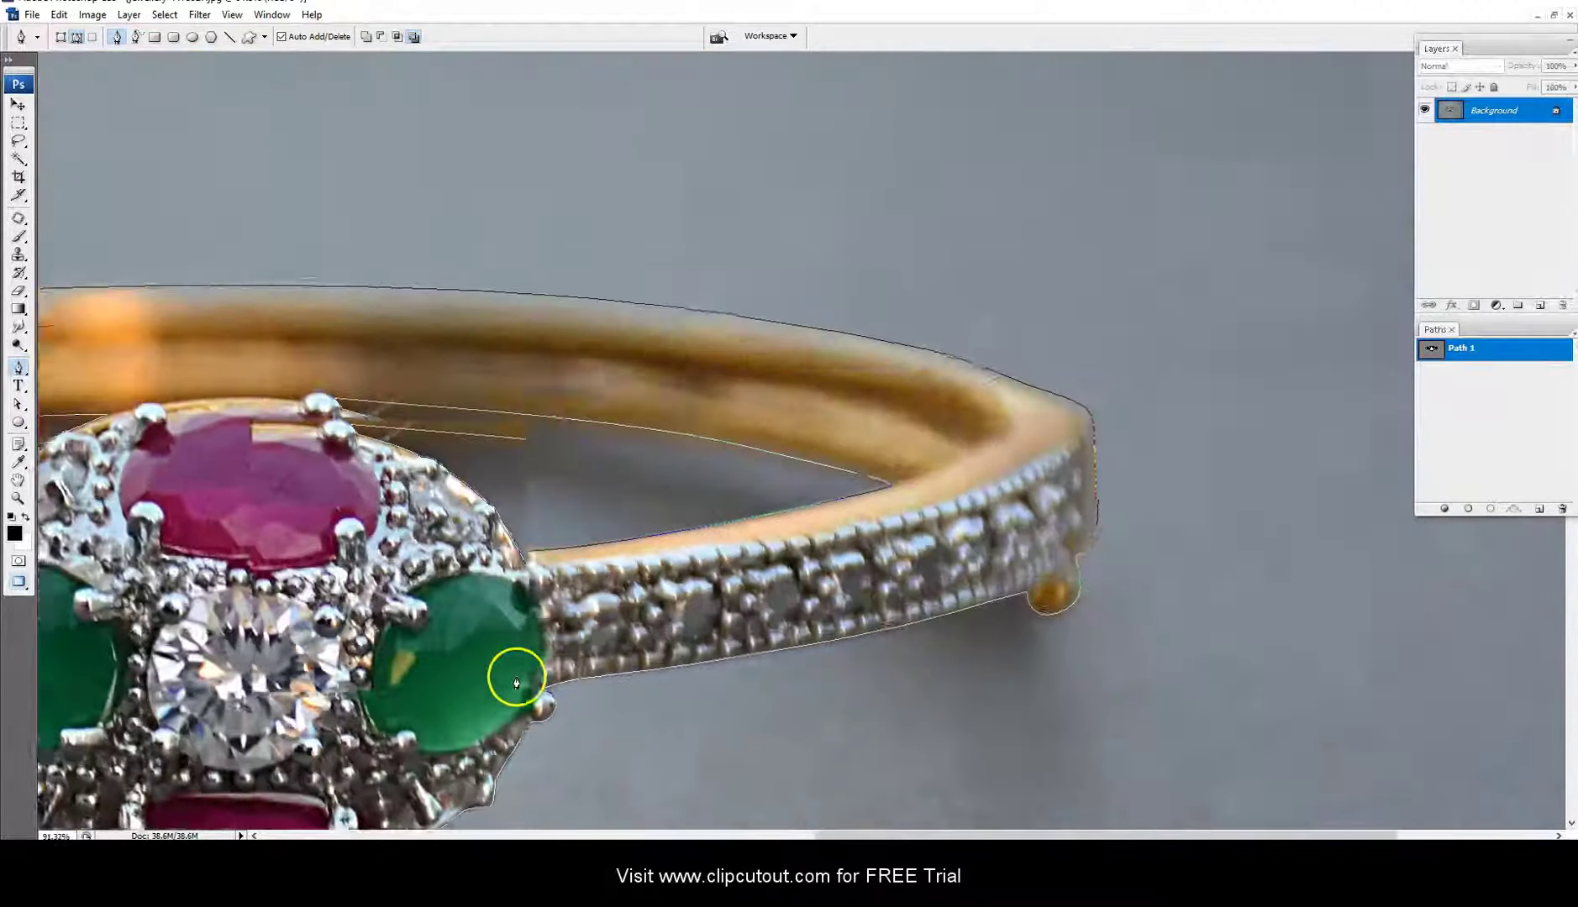
key("ctrl+0")
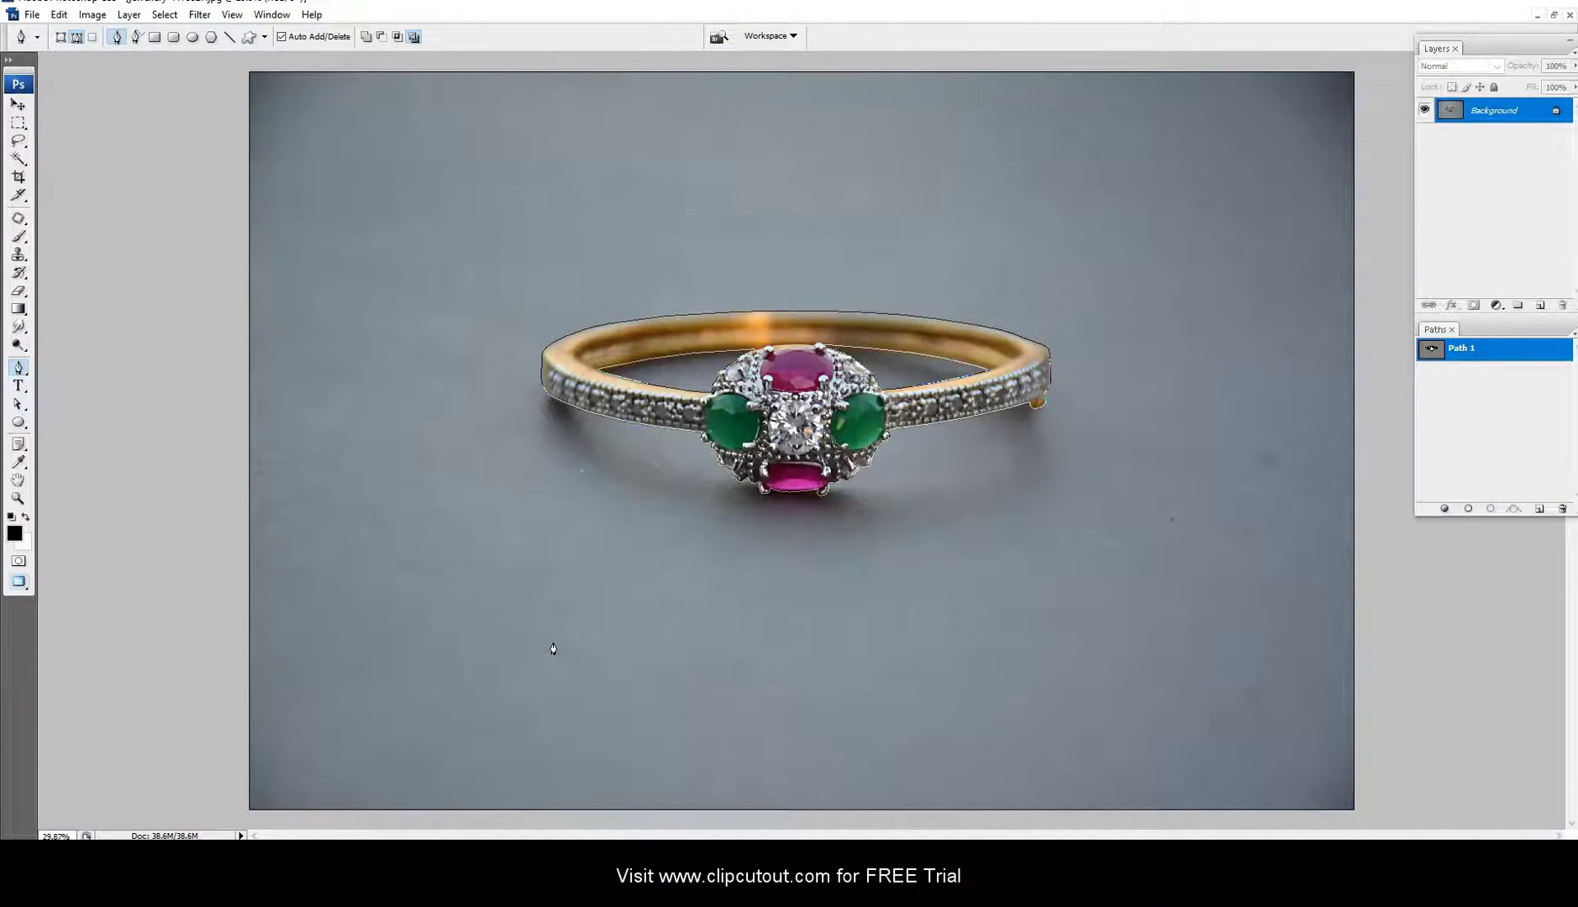